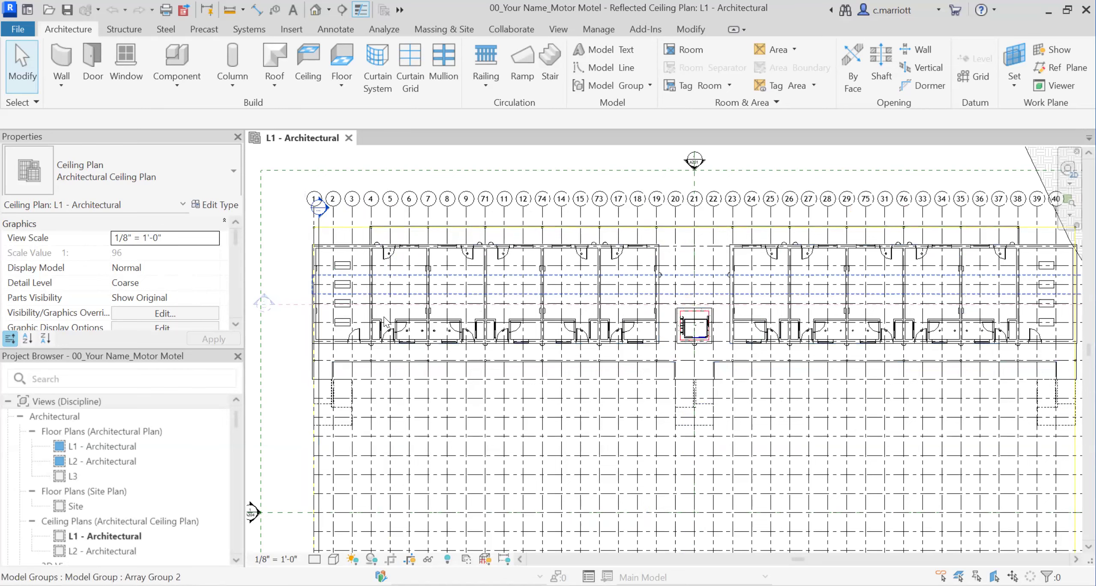
# - Examine the grid lines, walls and room layout across the L1 reflected ceiling plan
pyautogui.scroll(2, 403, 283)
pyautogui.moveTo(419, 278); pyautogui.dragTo(436, 337, button='middle')
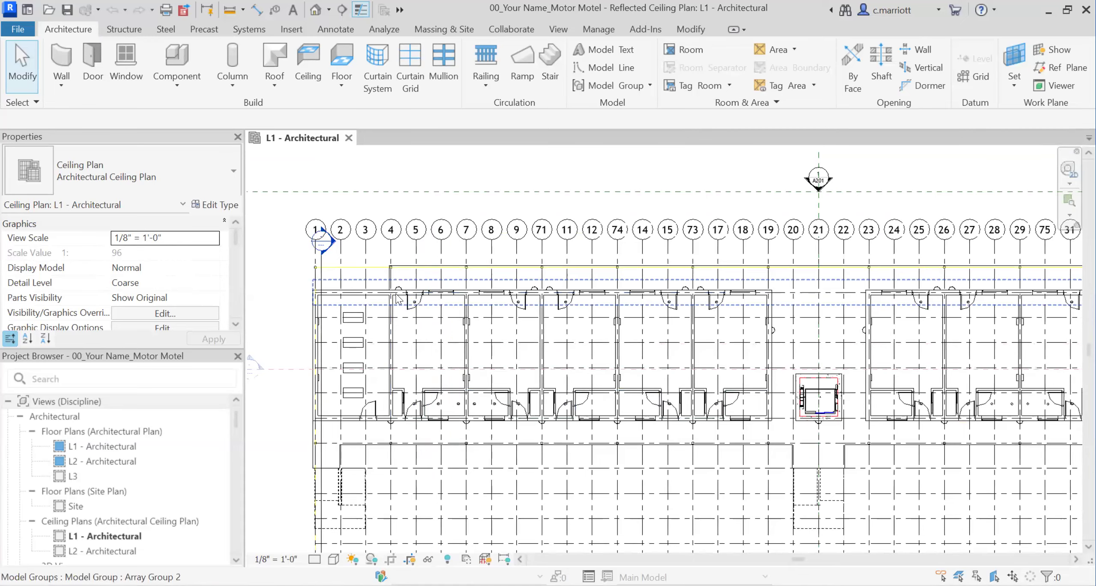
pyautogui.scroll(3, 398, 278)
pyautogui.scroll(1, 398, 257)
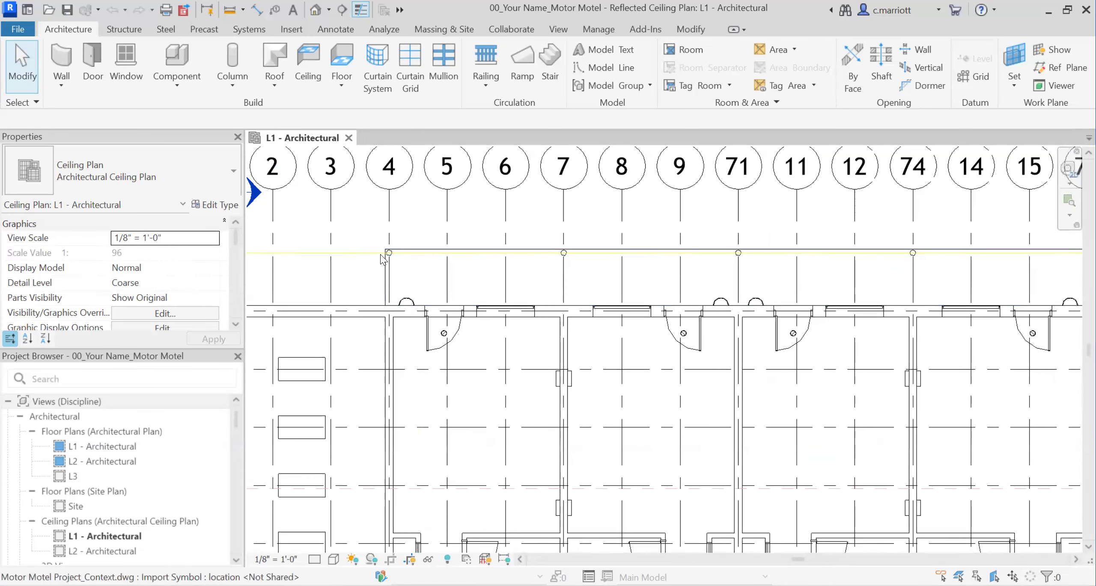
pyautogui.scroll(-4, 525, 273)
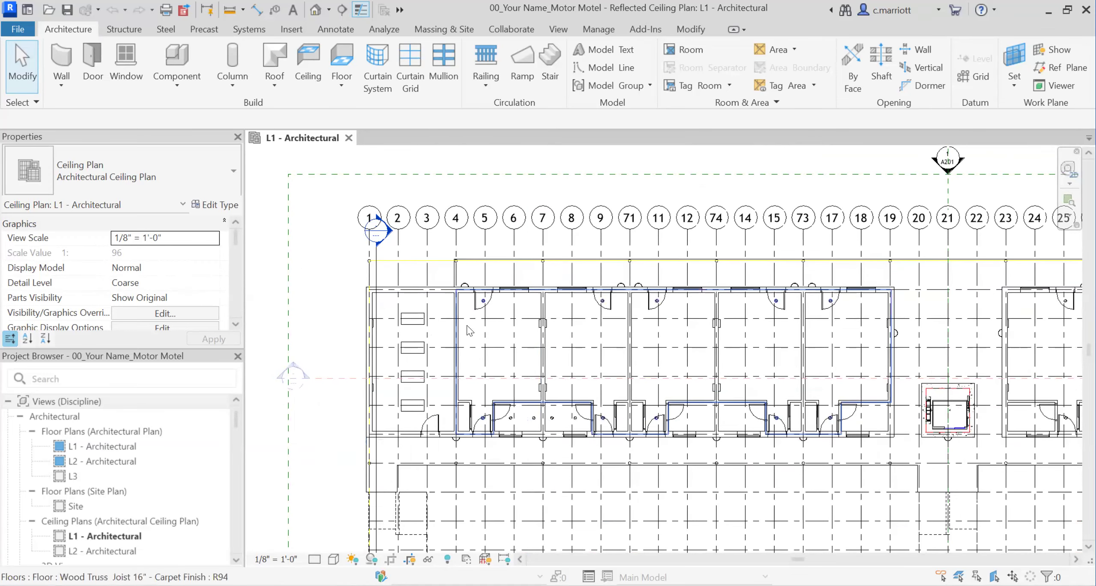
pyautogui.scroll(-2, 533, 312)
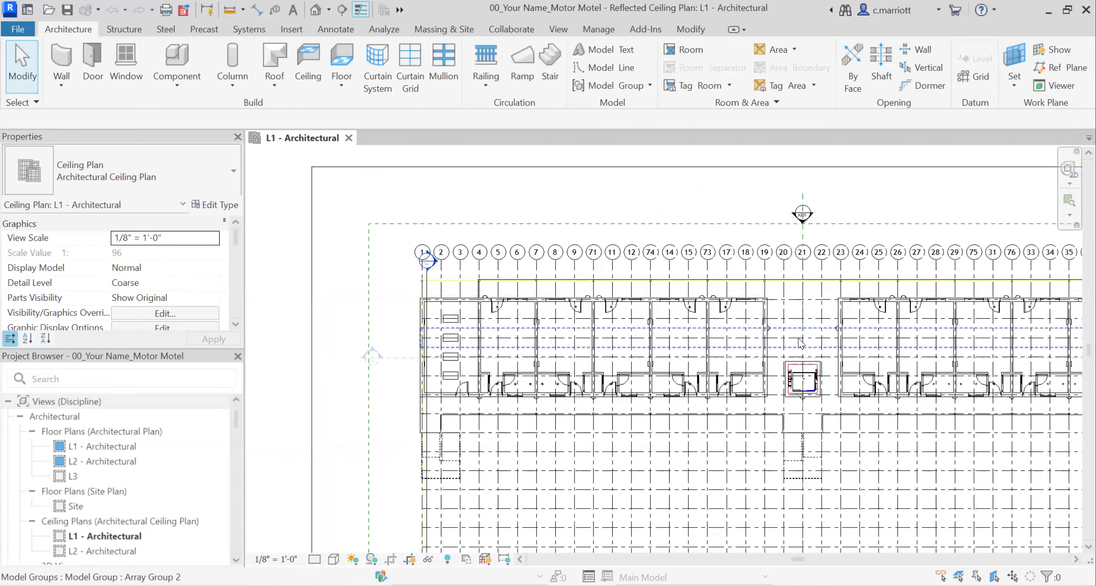
pyautogui.scroll(-1, 806, 356)
pyautogui.scroll(-3, 807, 356)
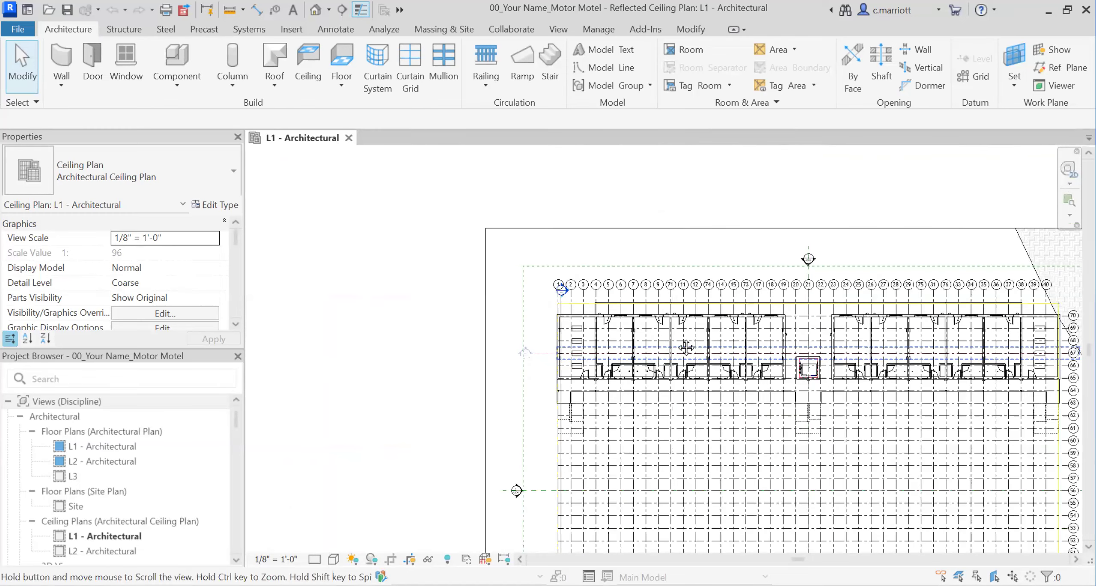
pyautogui.scroll(4, 911, 314)
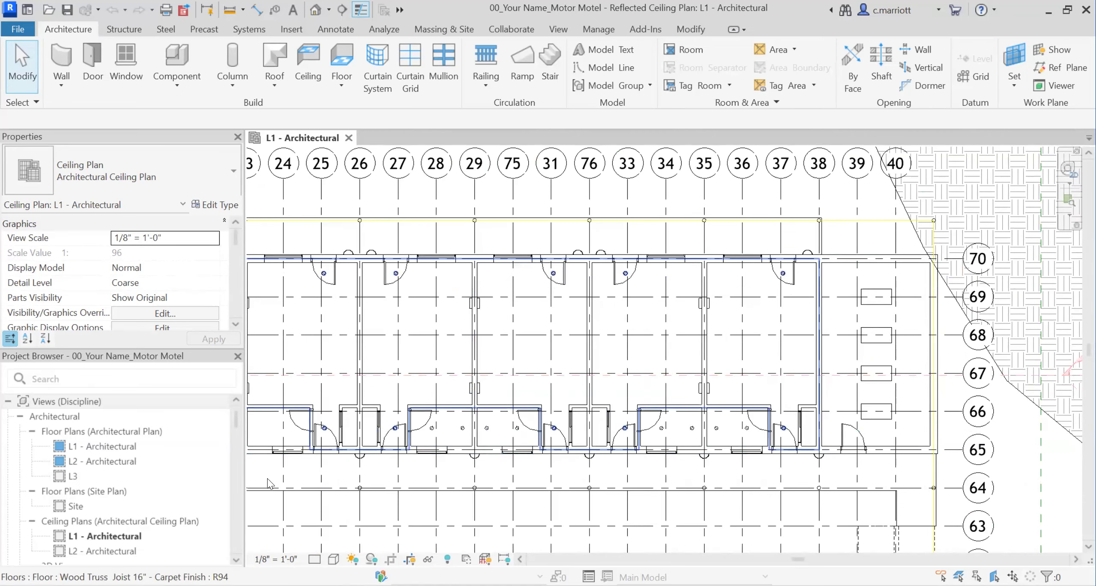
pyautogui.scroll(-1, 270, 484)
pyautogui.moveTo(475, 394); pyautogui.dragTo(742, 352, button='middle')
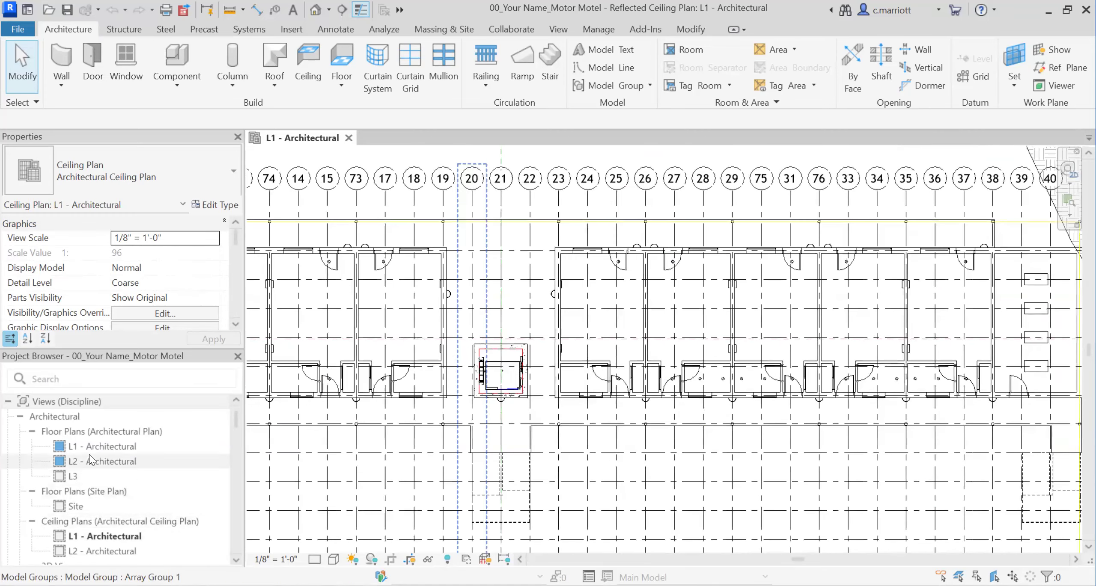
# - Open the L1 - Architectural floor plan and inspect its grid layout over the motel rooms and parking area
pyautogui.doubleClick(91, 445)
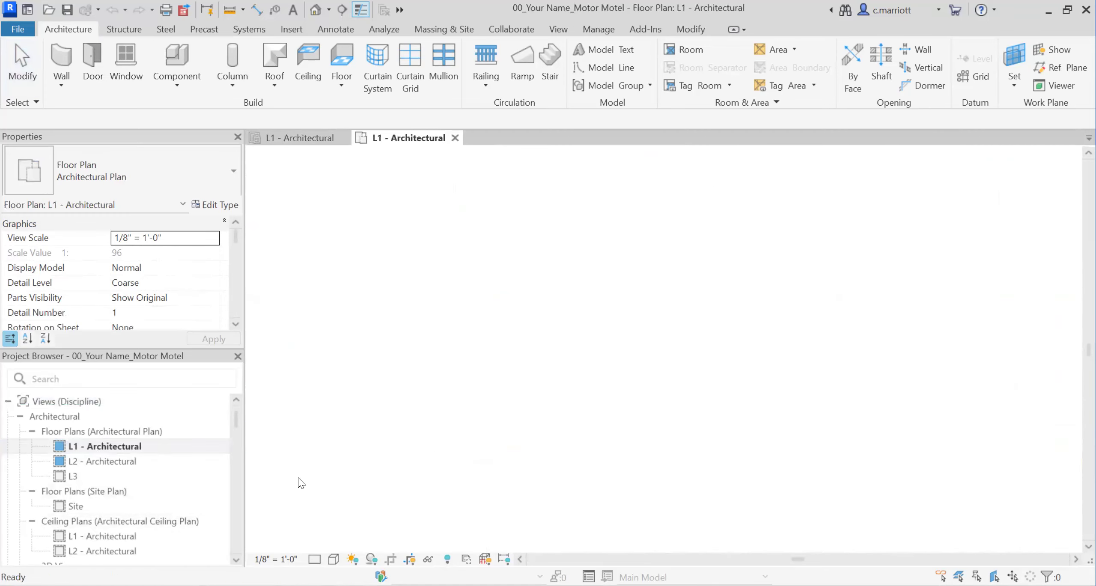
pyautogui.scroll(-2, 690, 410)
pyautogui.moveTo(673, 458); pyautogui.dragTo(748, 382, button='middle')
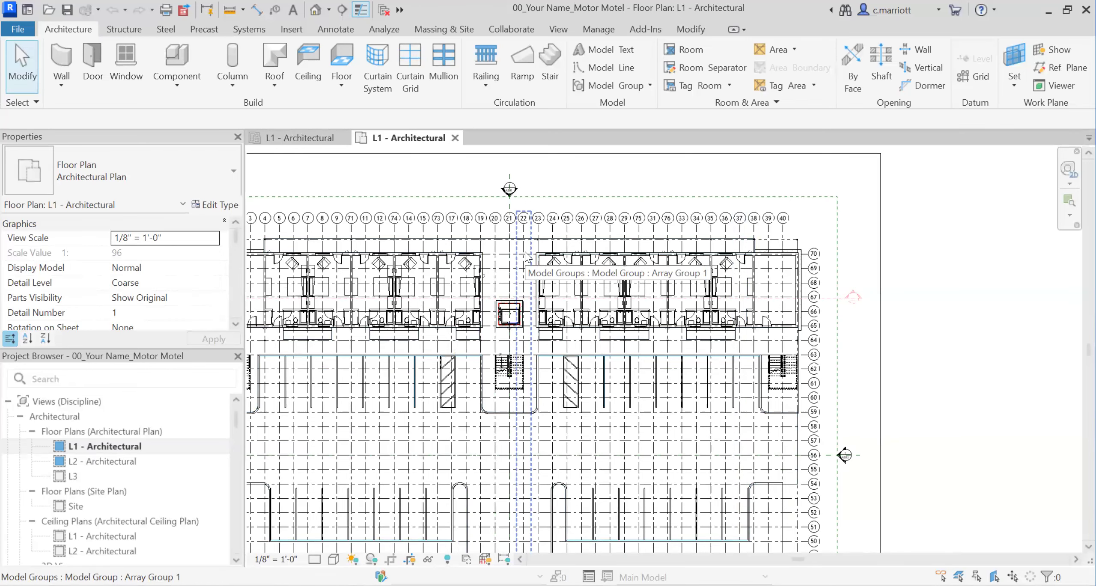
pyautogui.moveTo(516, 373); pyautogui.dragTo(590, 380, button='middle')
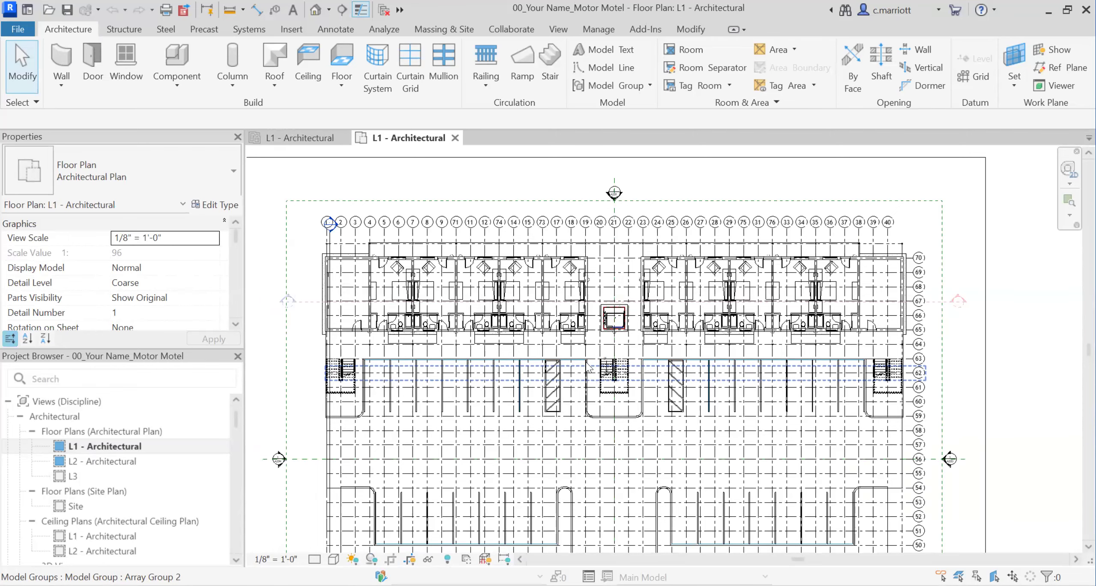
pyautogui.scroll(-4, 661, 407)
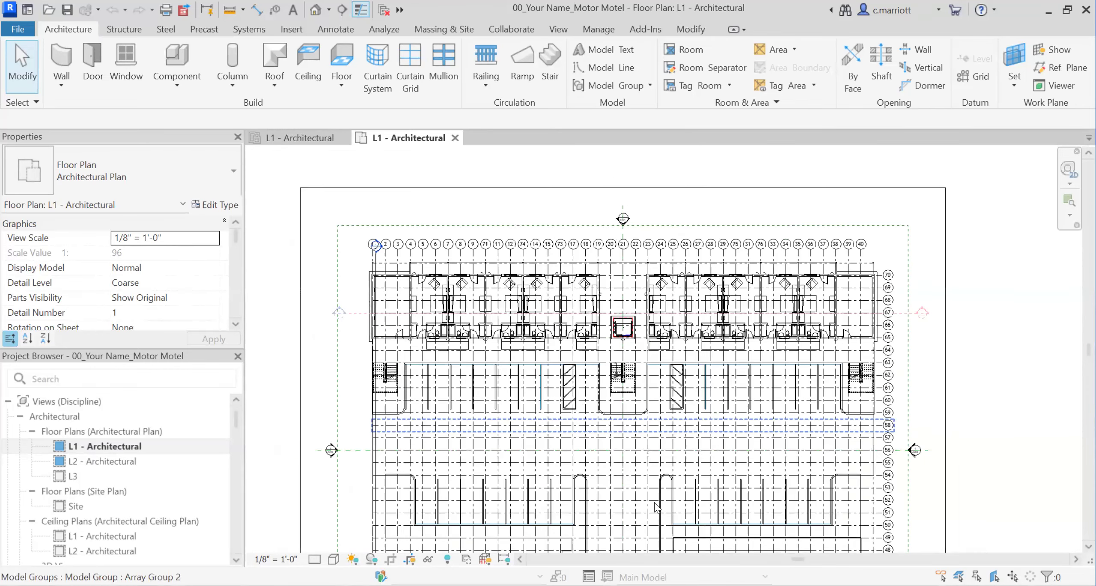
pyautogui.moveTo(599, 398); pyautogui.dragTo(579, 363, button='middle')
pyautogui.moveTo(637, 503); pyautogui.dragTo(619, 568, button='middle')
pyautogui.moveTo(539, 421); pyautogui.dragTo(530, 433, button='middle')
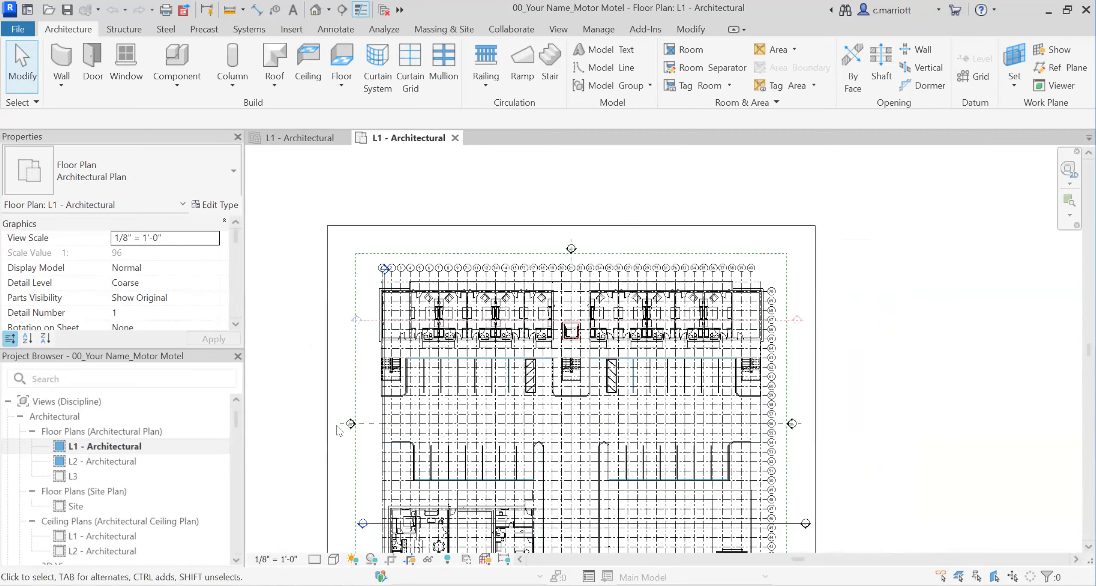
pyautogui.scroll(3, 512, 311)
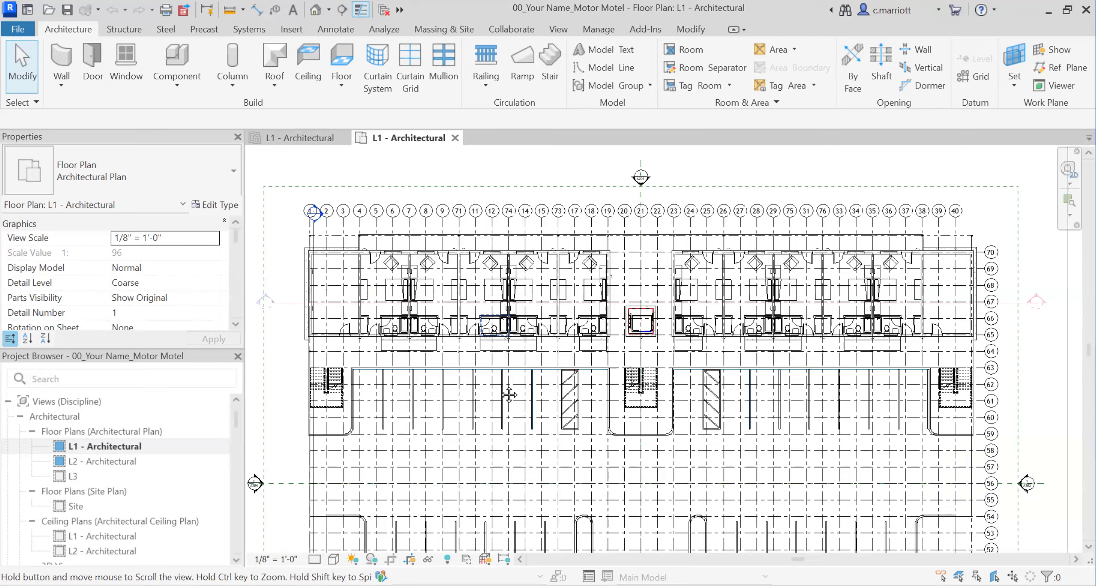
pyautogui.moveTo(641, 228); pyautogui.dragTo(605, 332, button='middle')
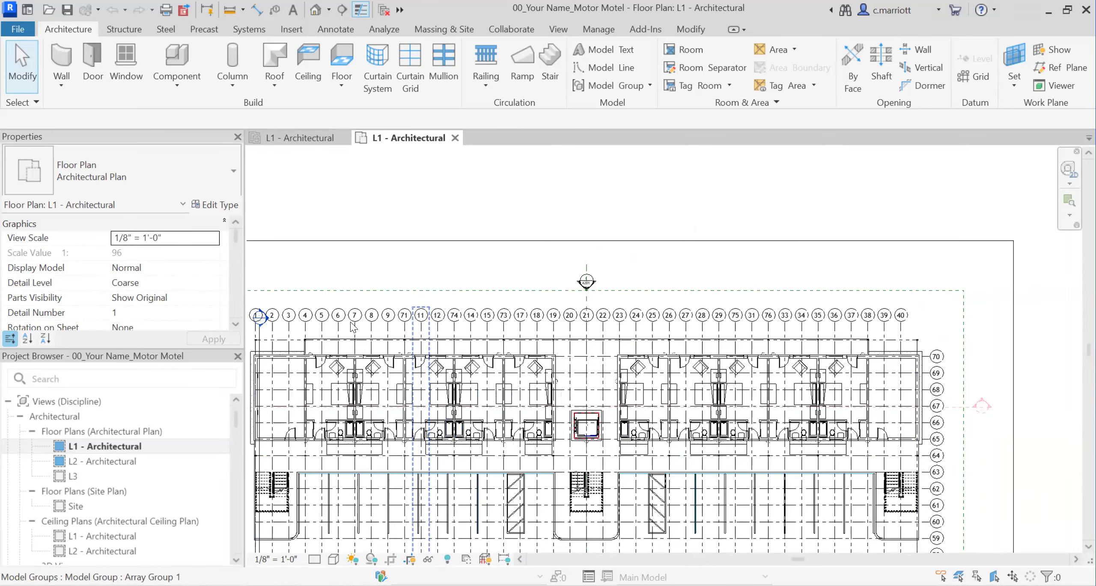
pyautogui.moveTo(777, 311); pyautogui.dragTo(1011, 323, button='middle')
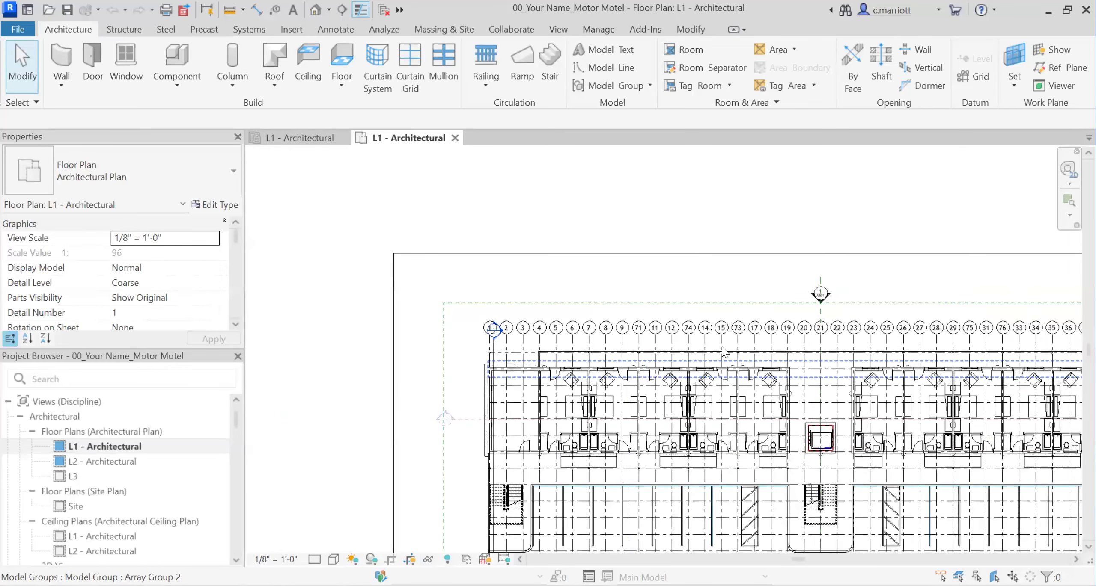
# - Ungroup the arrayed vertical grid lines 1 through 20 on the L1 floor plan
pyautogui.moveTo(810, 316); pyautogui.dragTo(530, 335)
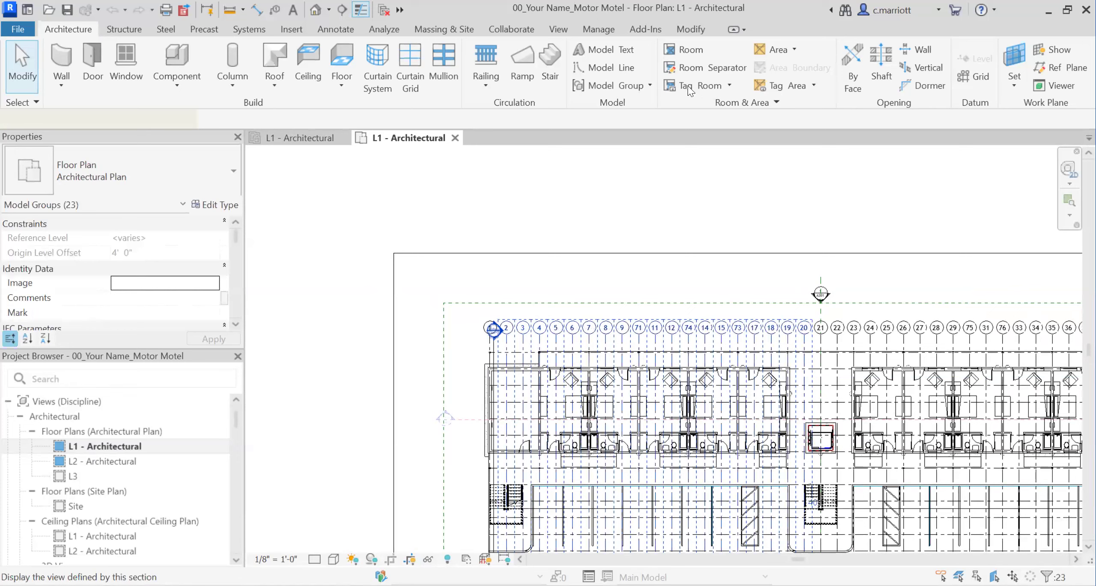
pyautogui.click(562, 290)
pyautogui.scroll(4, 473, 344)
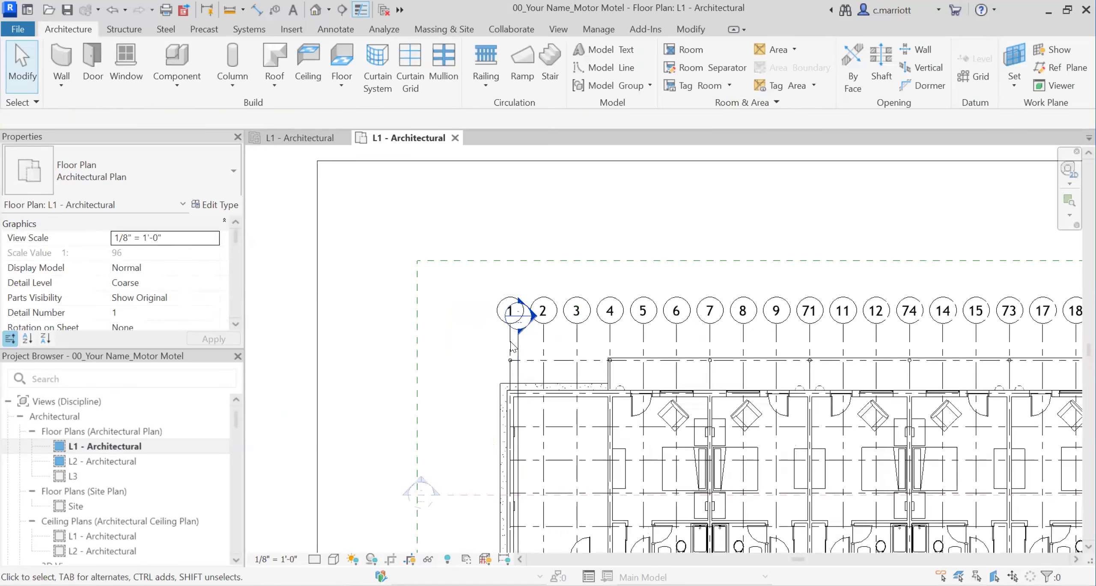
pyautogui.click(512, 346)
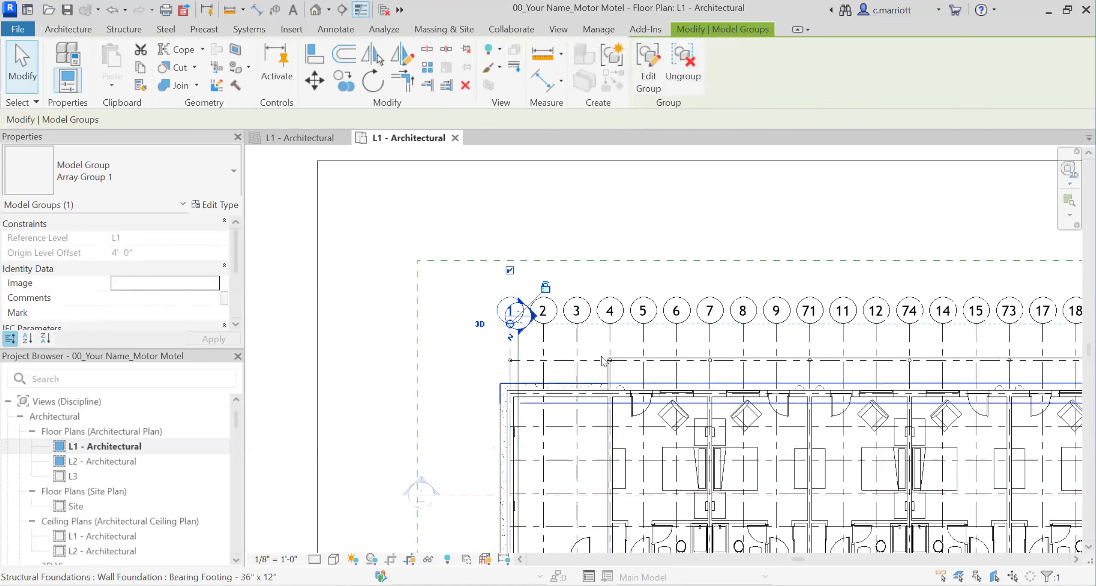
# - Ungroup the arrayed vertical grid lines 21 through 40 and clear the selection
pyautogui.scroll(-6, 604, 362)
pyautogui.moveTo(810, 354); pyautogui.dragTo(460, 369, button='middle')
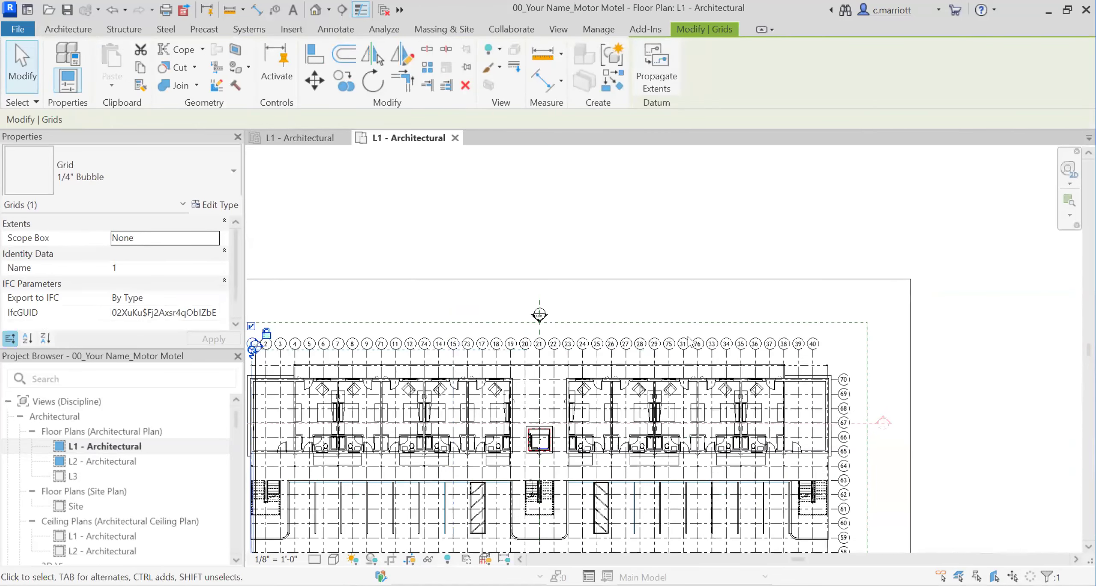
pyautogui.scroll(2, 817, 342)
pyautogui.moveTo(835, 332); pyautogui.dragTo(462, 349)
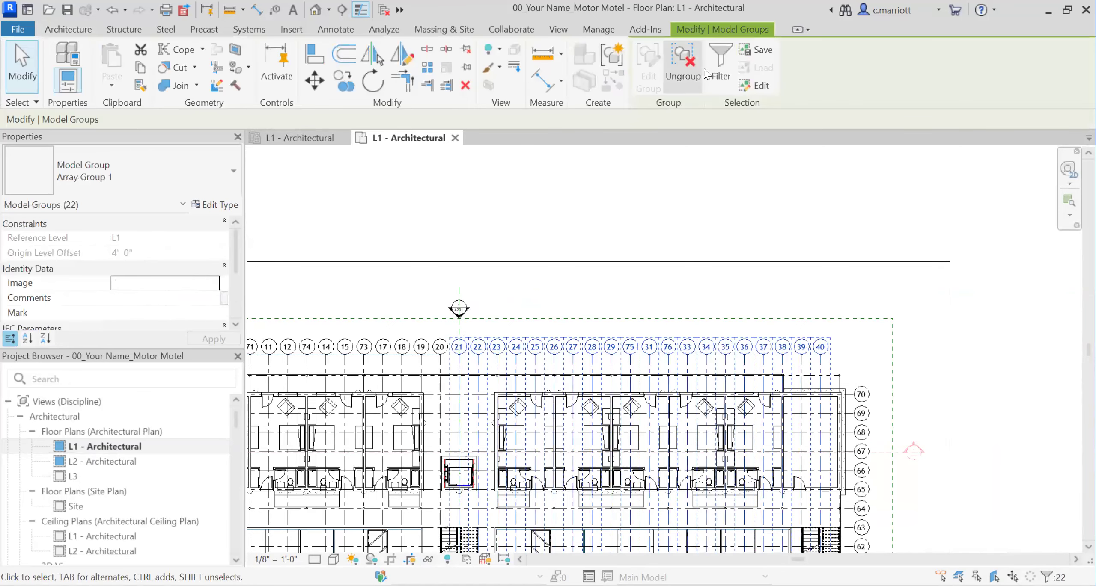
pyautogui.scroll(-2, 723, 381)
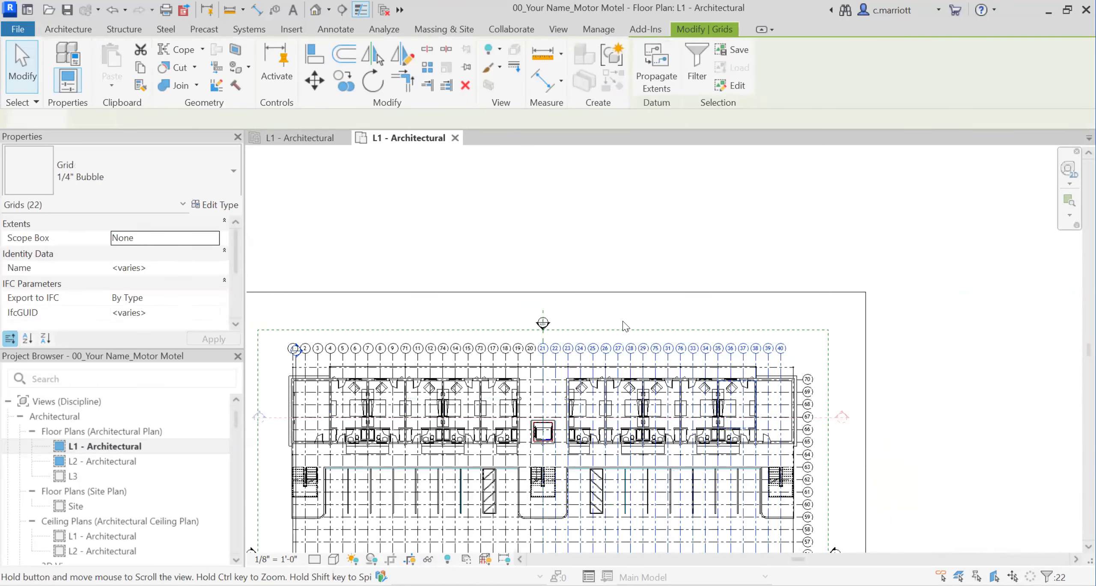
pyautogui.moveTo(779, 380); pyautogui.dragTo(658, 281, button='middle')
pyautogui.scroll(1, 722, 289)
pyautogui.click(728, 278)
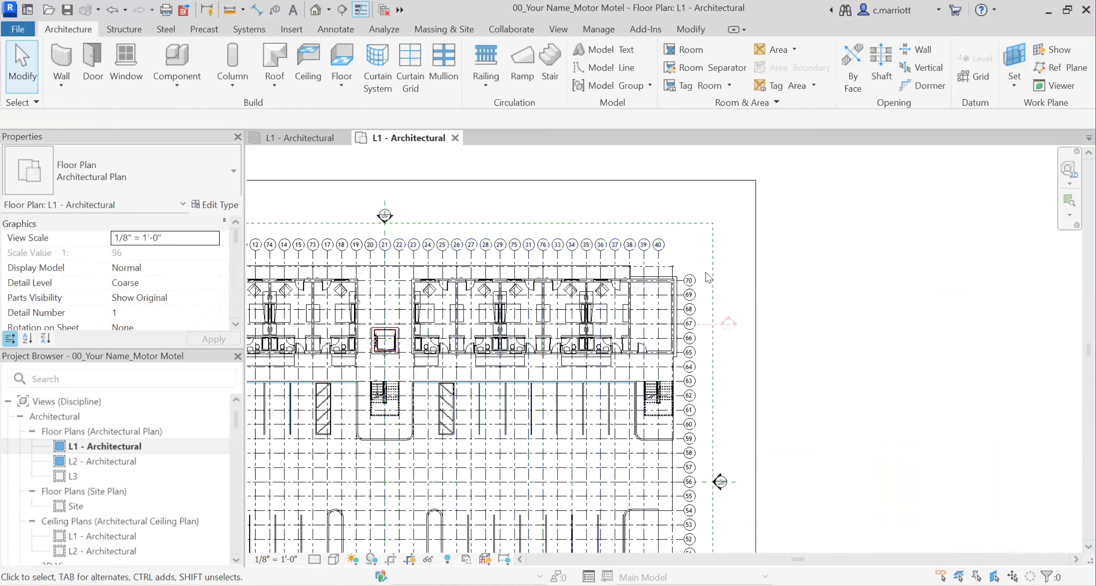
# - Ungroup the arrayed horizontal grid lines 70 through 56 along the east side of the plan
pyautogui.click(682, 321)
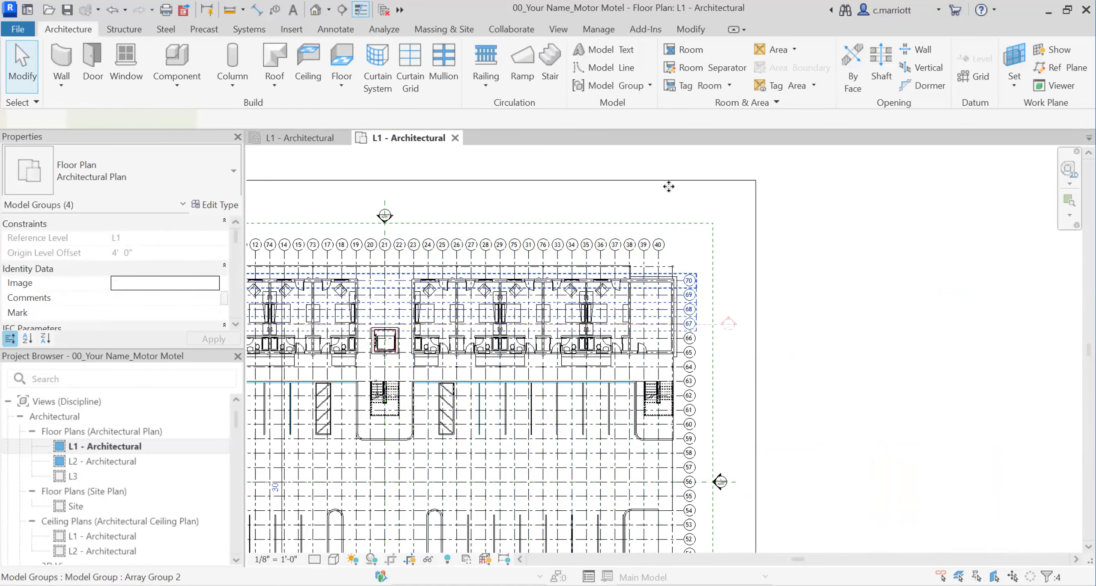
pyautogui.click(726, 365)
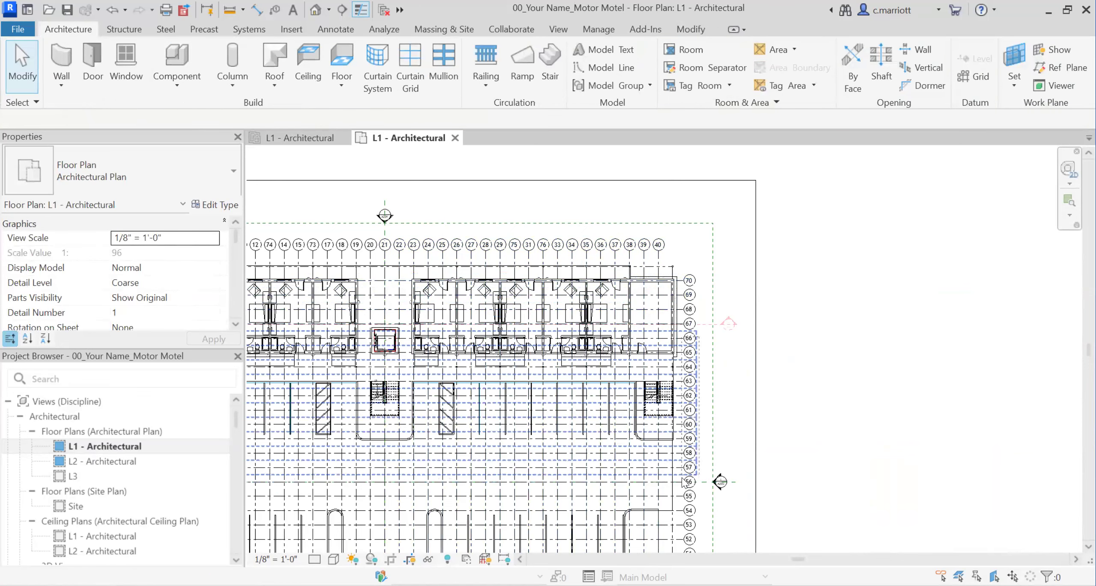
pyautogui.click(687, 243)
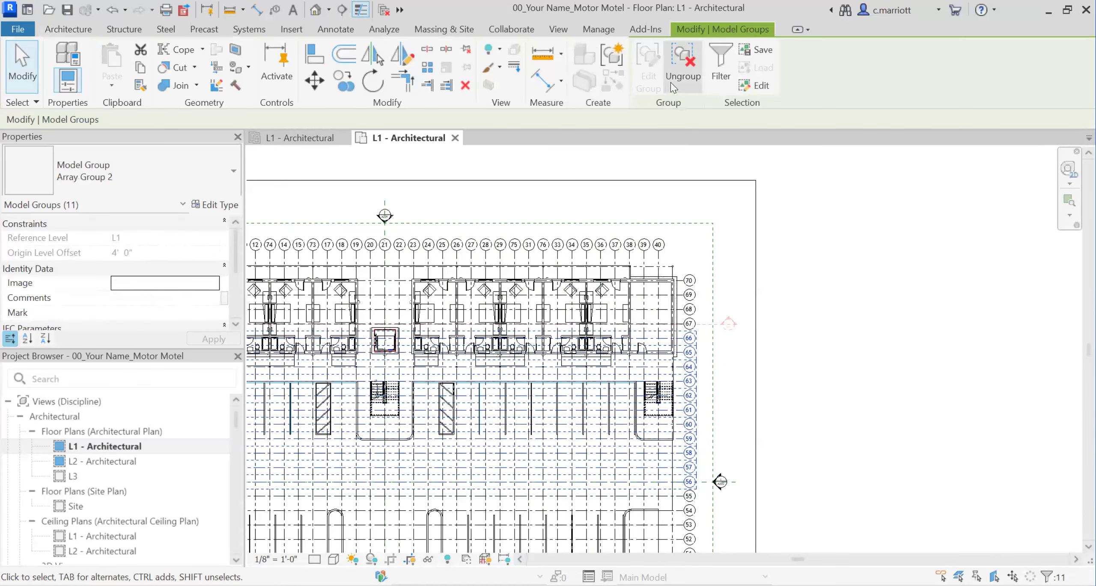
pyautogui.click(689, 424)
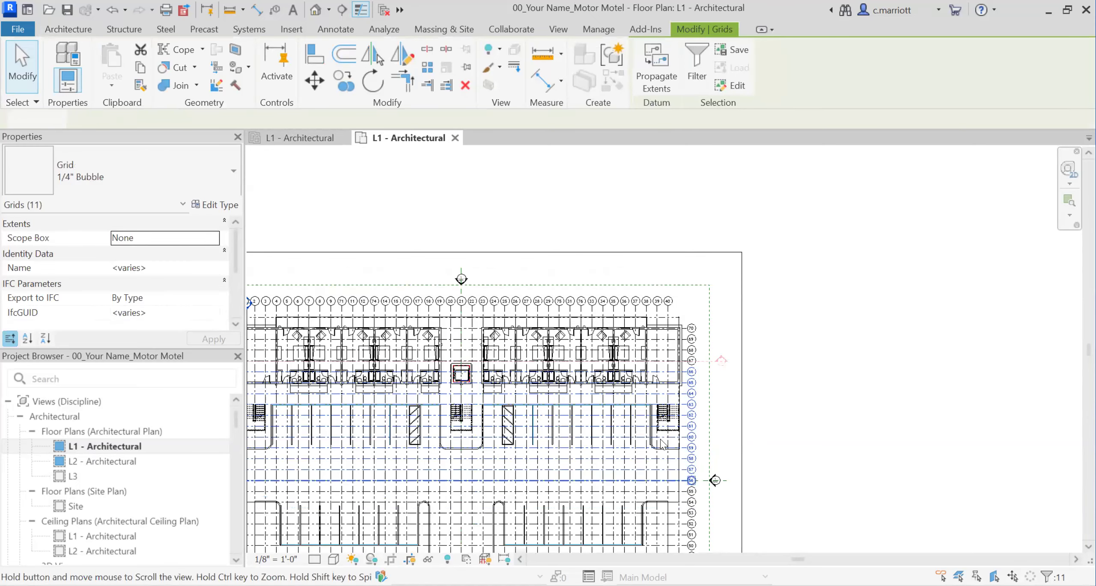
# - Ungroup the remaining arrayed horizontal grid lines 55 through 41
pyautogui.scroll(-2, 689, 423)
pyautogui.moveTo(686, 355); pyautogui.dragTo(673, 309, button='middle')
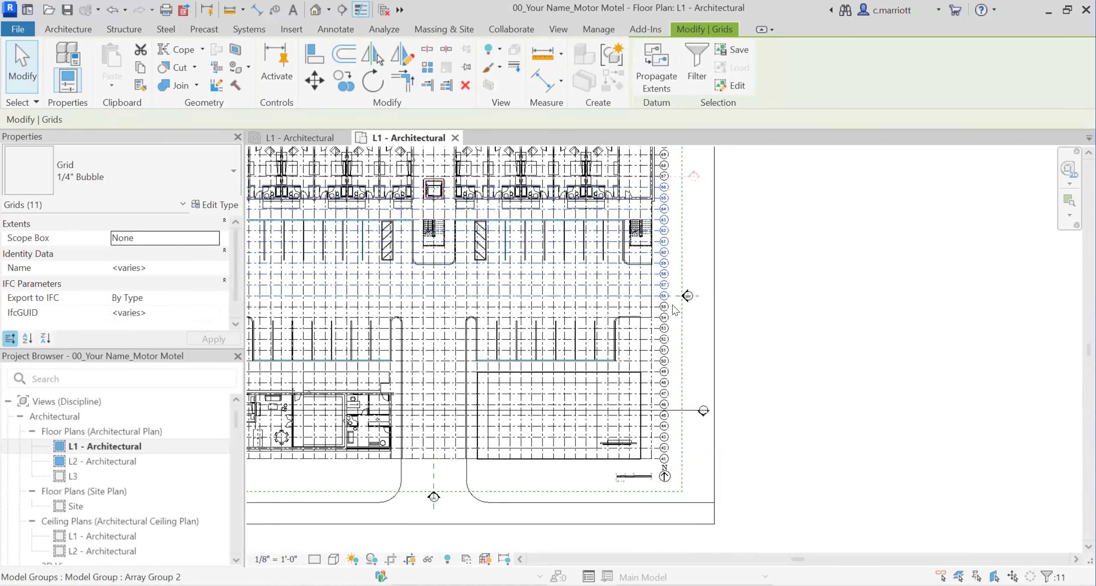
pyautogui.scroll(1, 677, 308)
pyautogui.moveTo(675, 303); pyautogui.dragTo(665, 411)
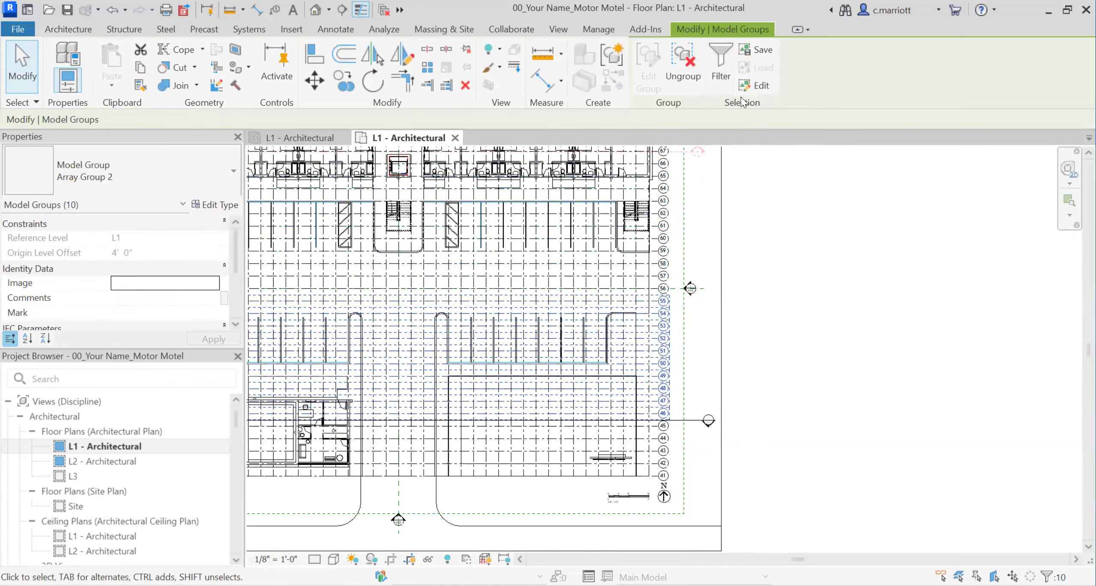
pyautogui.click(678, 76)
pyautogui.scroll(2, 689, 397)
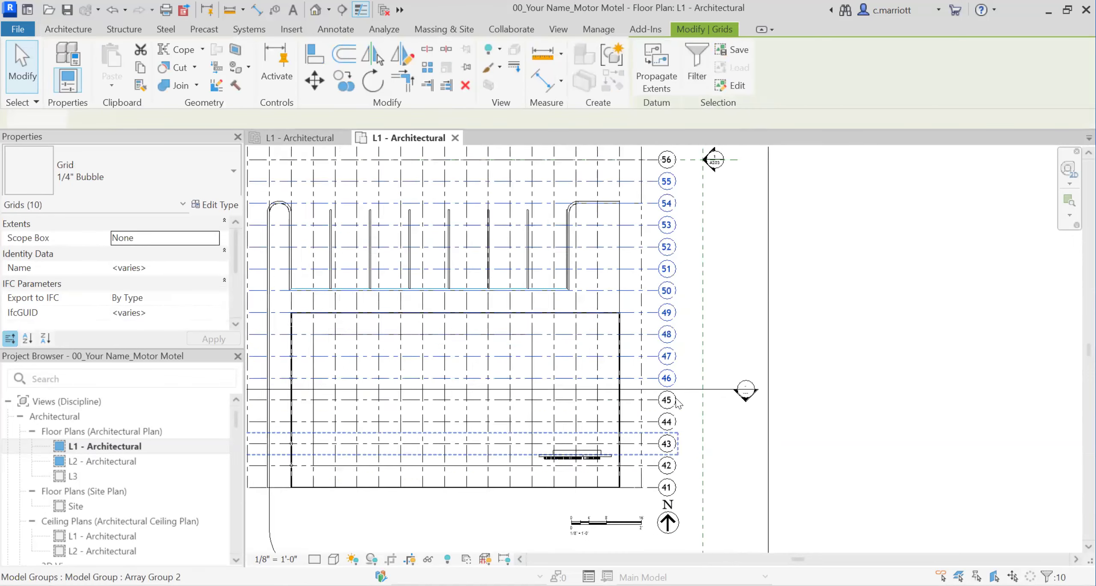
pyautogui.moveTo(687, 388); pyautogui.dragTo(666, 496)
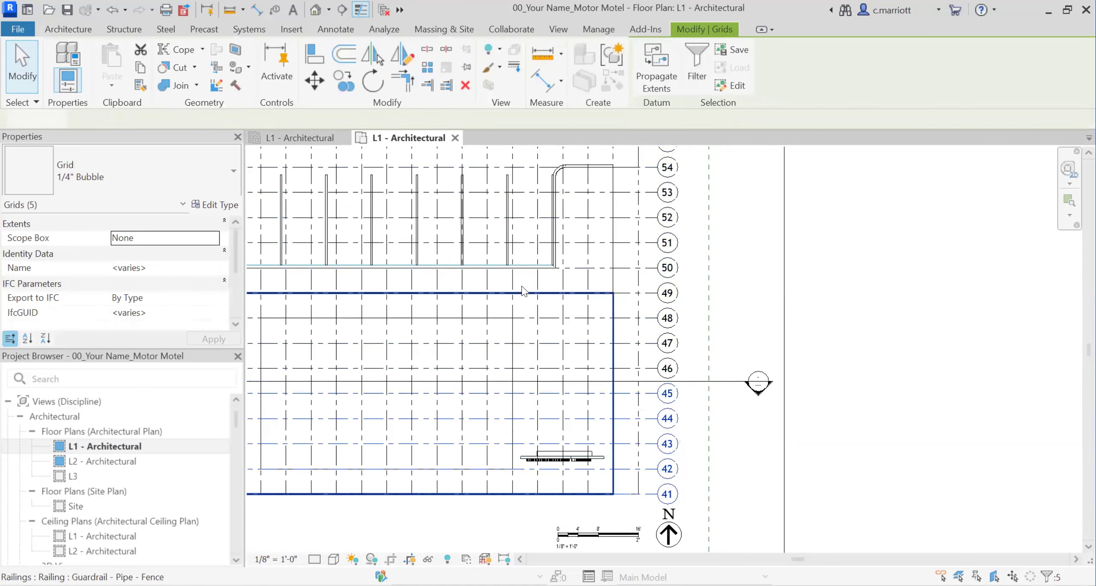
# - Delete vertical grid lines 2 and 3 near the building's west end
pyautogui.scroll(-5, 522, 282)
pyautogui.scroll(5, 477, 346)
pyautogui.scroll(2, 486, 302)
pyautogui.click(489, 283)
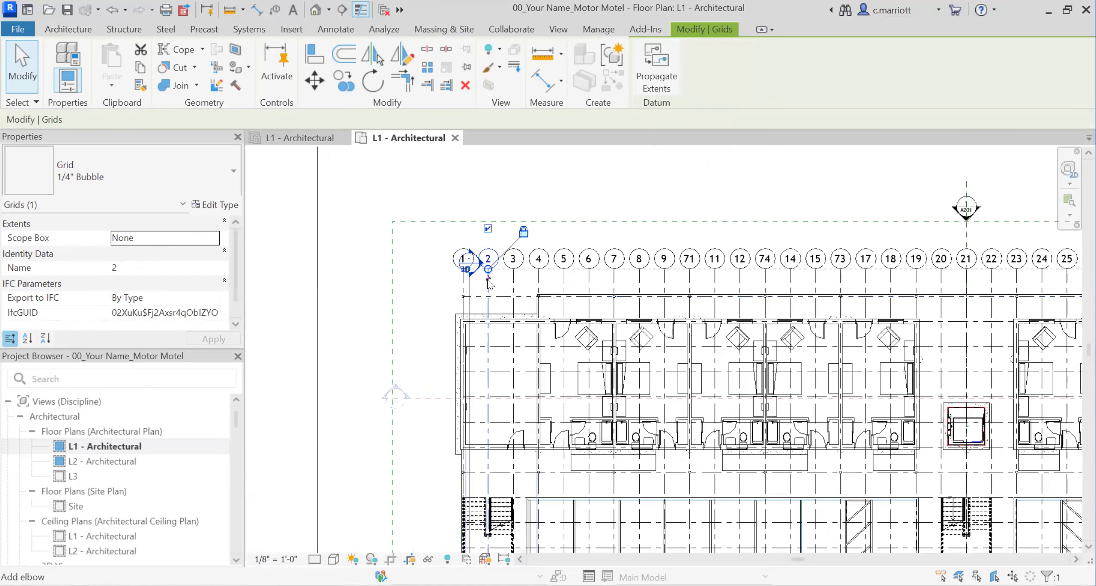
pyautogui.press('Delete')
pyautogui.click(513, 280)
pyautogui.press('Delete')
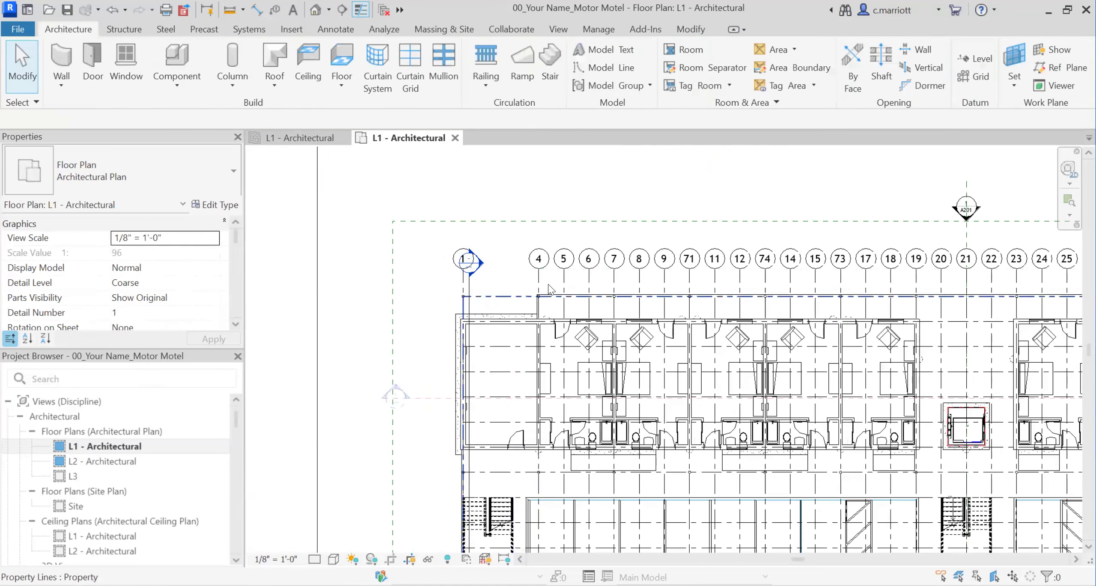
# - Delete vertical grid lines 5, 6, 8 and 9, keeping grids 4 and 7 at the room walls
pyautogui.click(563, 282)
pyautogui.press('Delete')
pyautogui.click(588, 281)
pyautogui.press('Delete')
pyautogui.click(640, 286)
pyautogui.press('Delete')
pyautogui.click(664, 283)
pyautogui.press('Delete')
# - Delete vertical grid line 21 at the elevator and grid lines 24 and 25 in the first room east of it
pyautogui.scroll(-3, 773, 308)
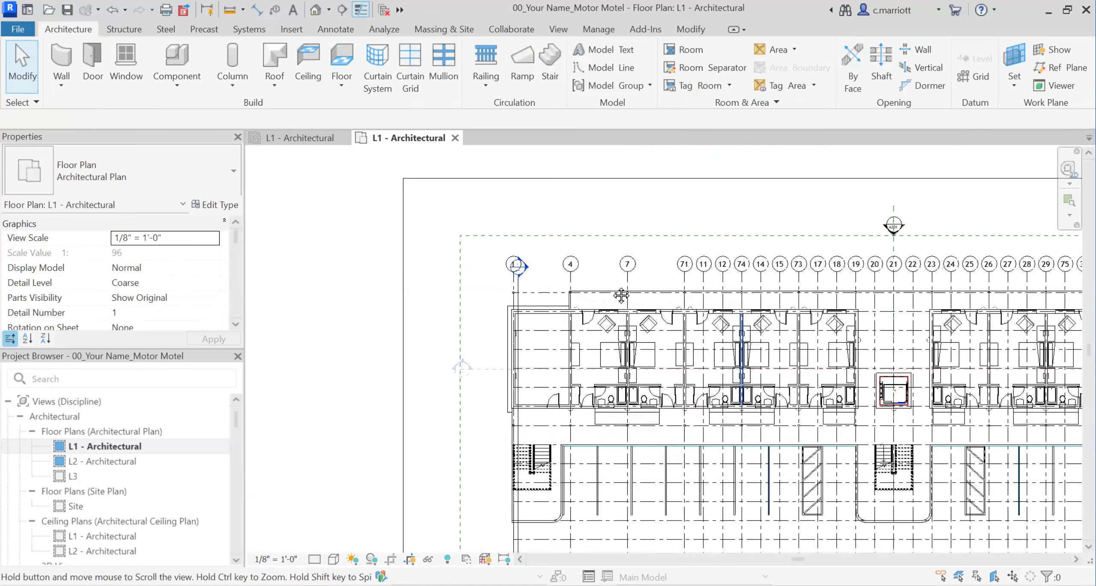
pyautogui.scroll(4, 751, 282)
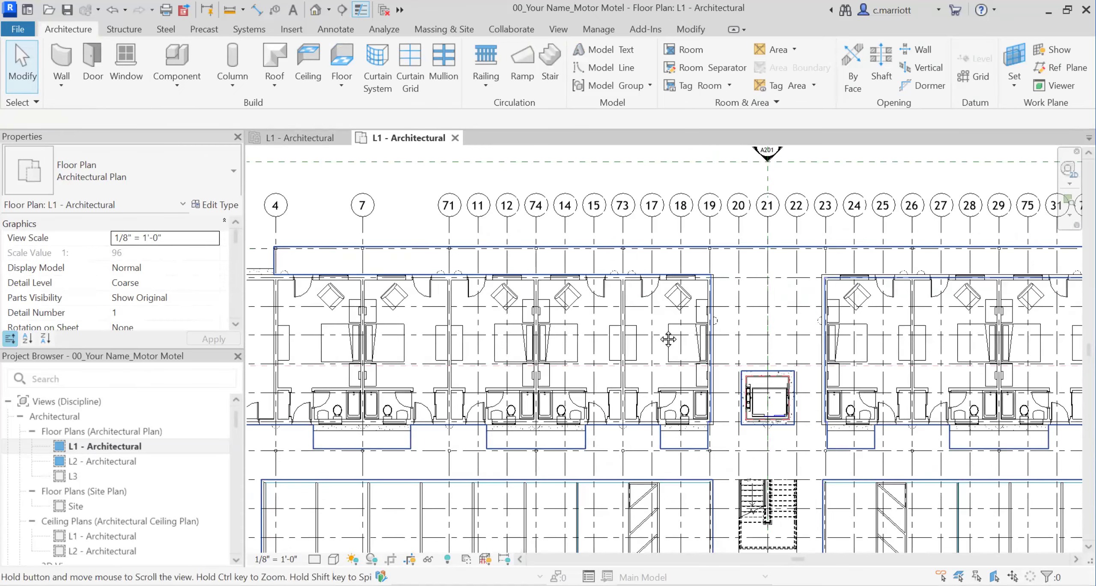
pyautogui.scroll(2, 753, 329)
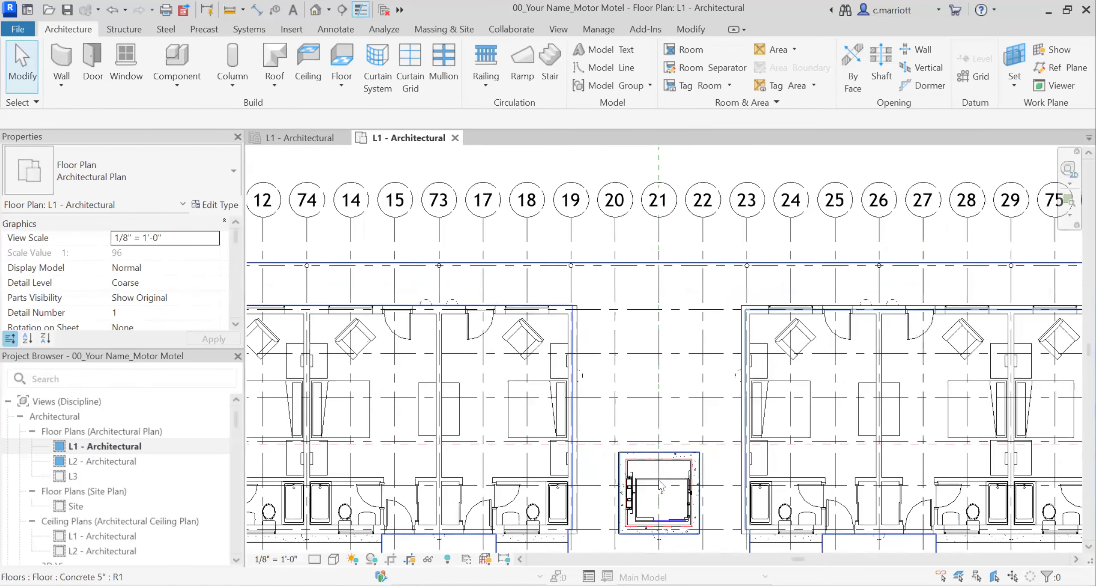
pyautogui.click(659, 256)
pyautogui.press('Delete')
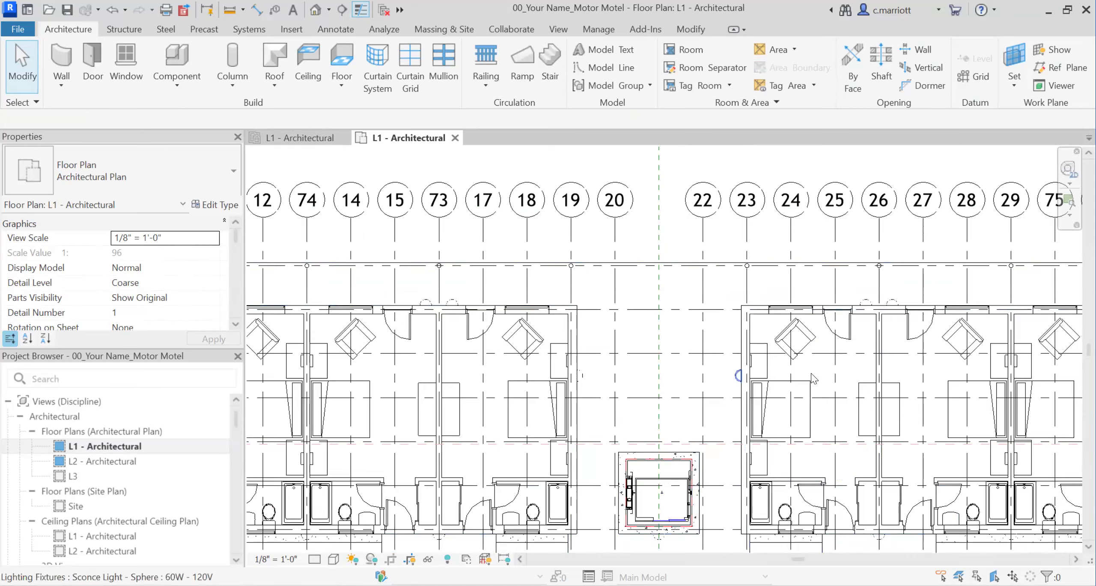
pyautogui.scroll(-2, 744, 372)
pyautogui.press('Delete')
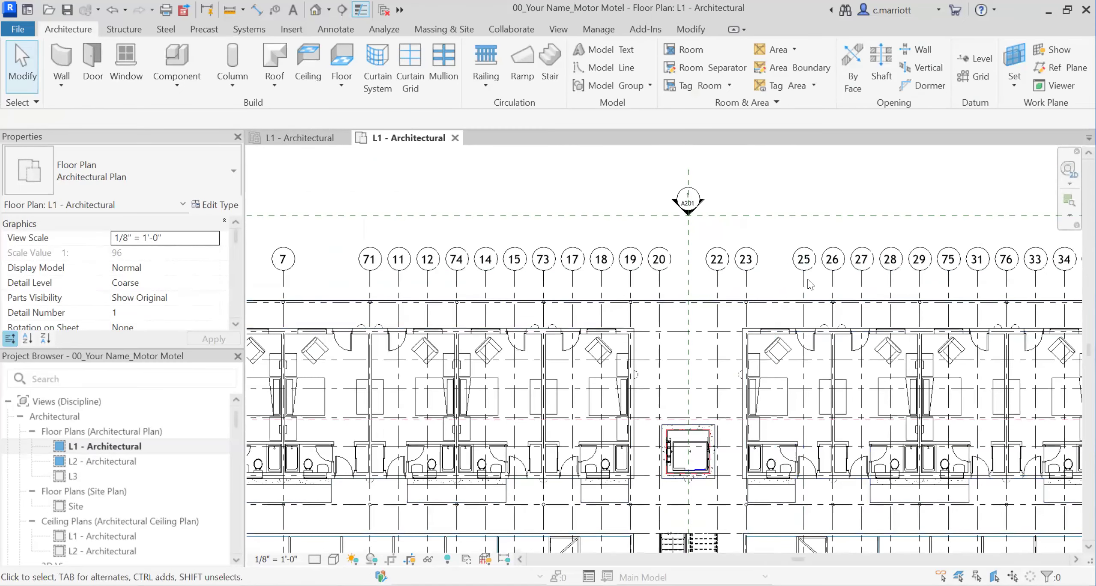
pyautogui.click(803, 279)
pyautogui.press('Delete')
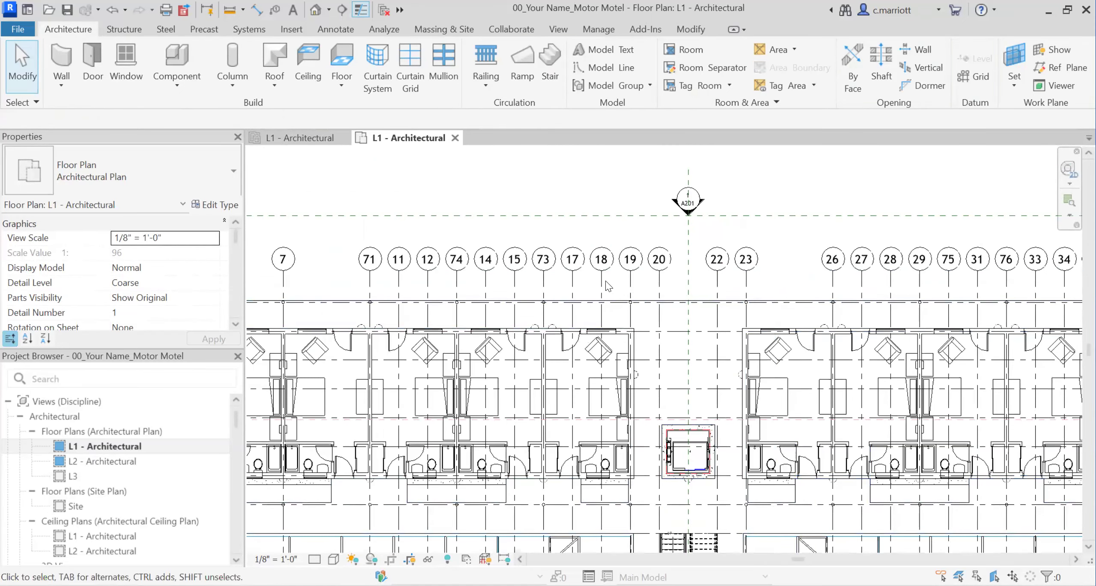
# - Delete vertical grid lines 18 and 17 inside the guest room just west of the elevator
pyautogui.click(601, 281)
pyautogui.press('Delete')
pyautogui.click(572, 286)
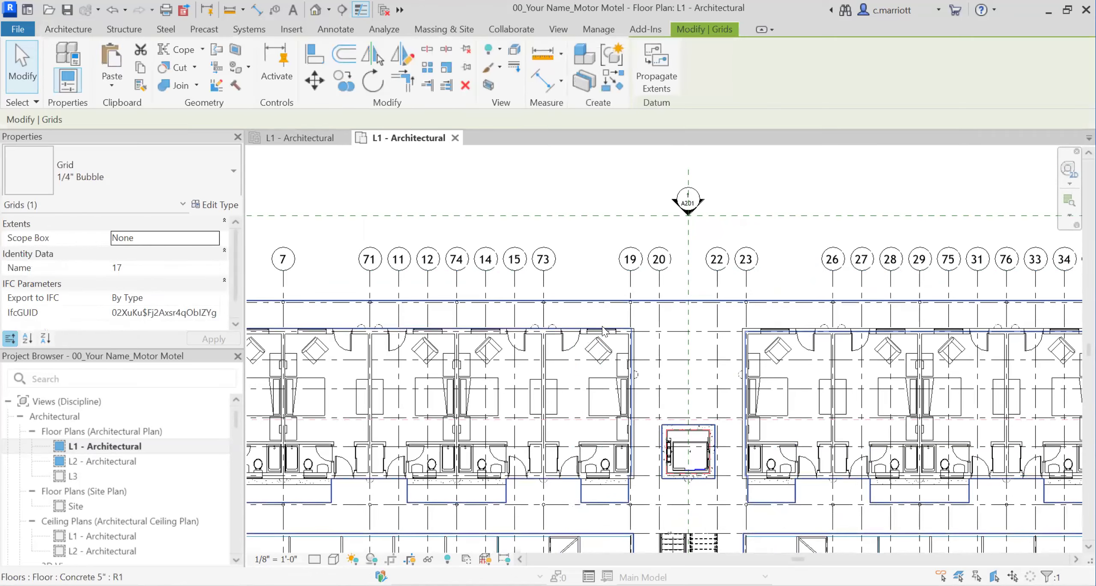
pyautogui.scroll(-2, 600, 322)
pyautogui.scroll(-4, 564, 394)
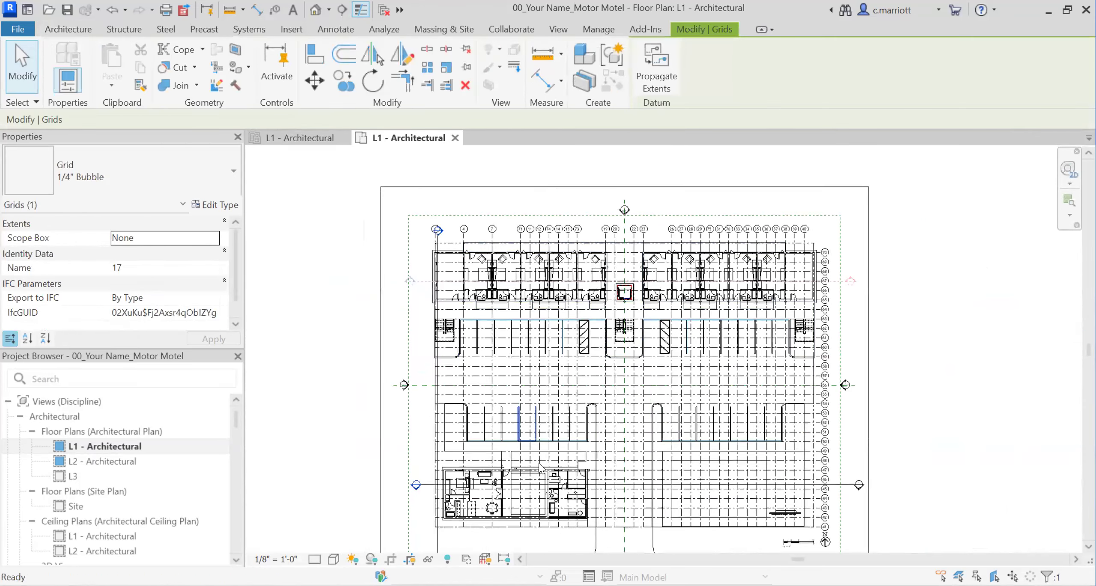
pyautogui.press('Delete')
# - Delete horizontal grid lines 69 through 66 across the guest rooms and the vertical grids that miss the east wing's room walls
pyautogui.scroll(7, 542, 437)
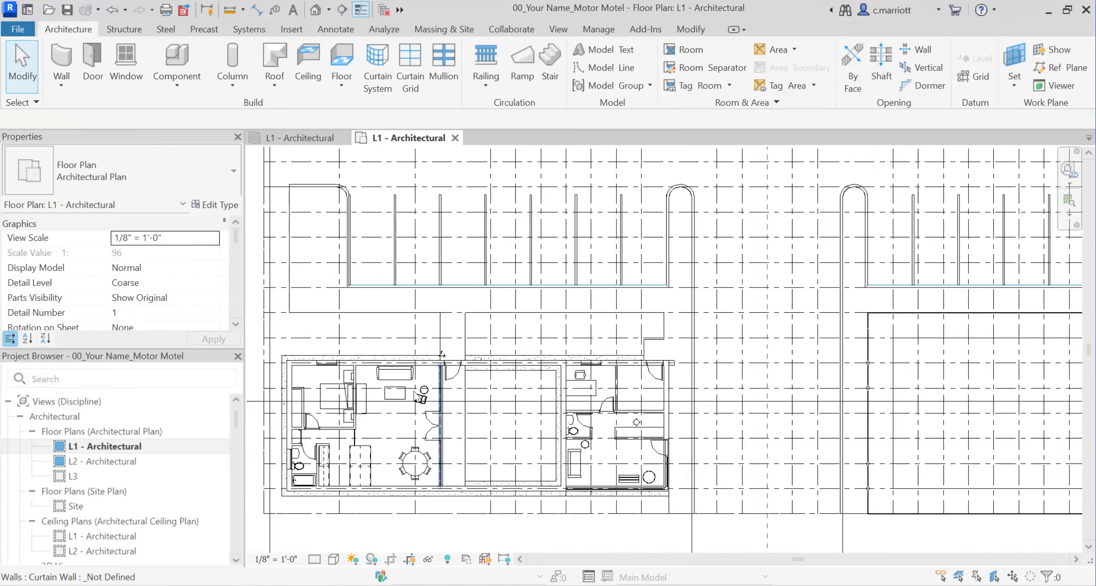
pyautogui.scroll(-8, 648, 390)
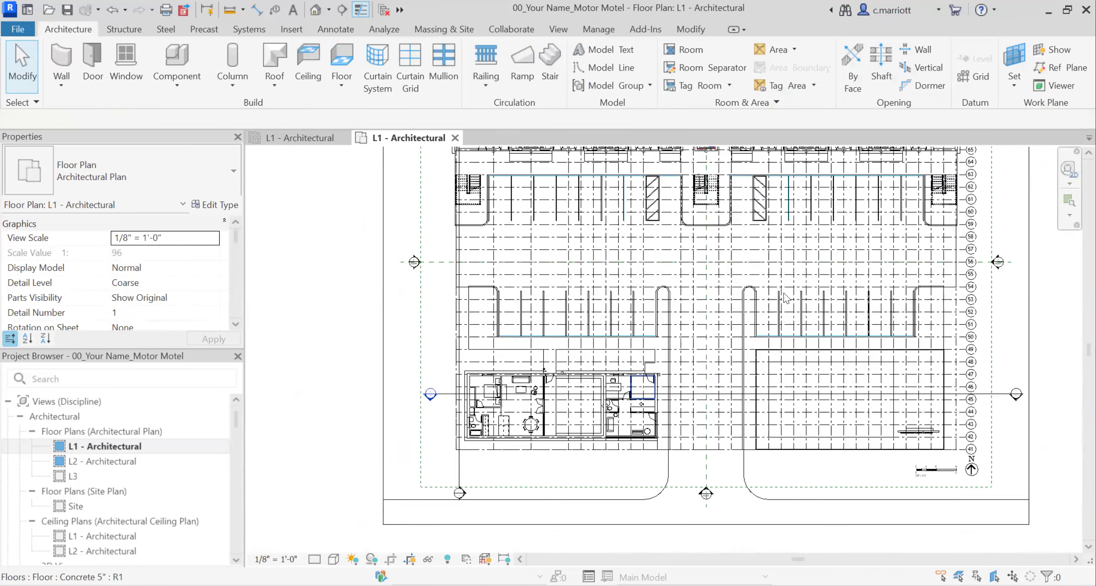
pyautogui.moveTo(671, 336); pyautogui.dragTo(599, 343, button='middle')
pyautogui.scroll(6, 682, 329)
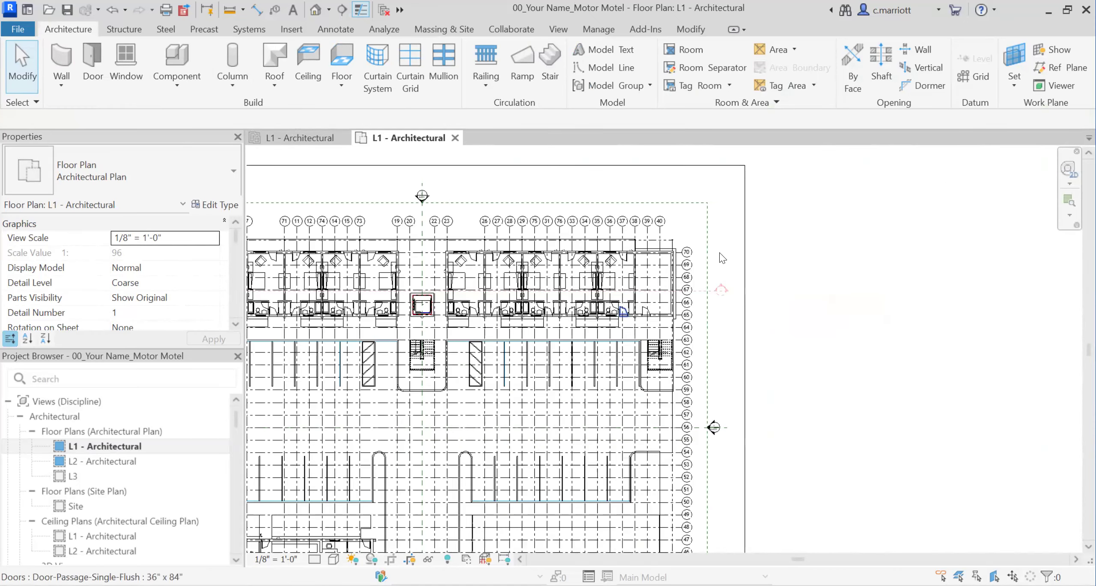
pyautogui.click(735, 228)
pyautogui.click(737, 247)
pyautogui.click(738, 267)
pyautogui.click(735, 312)
pyautogui.press('Delete')
pyautogui.click(733, 356)
pyautogui.press('Delete')
pyautogui.scroll(-2, 707, 392)
pyautogui.moveTo(707, 388); pyautogui.dragTo(812, 375, button='middle')
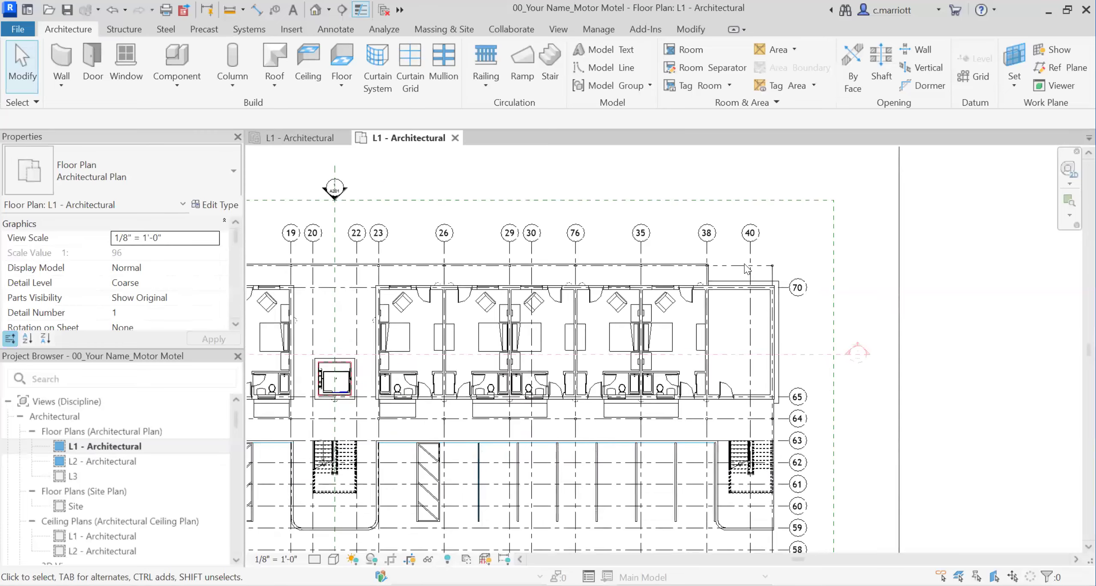
# - Move vertical grid line 40 east by 5' onto the building's east end wall
pyautogui.scroll(2, 782, 343)
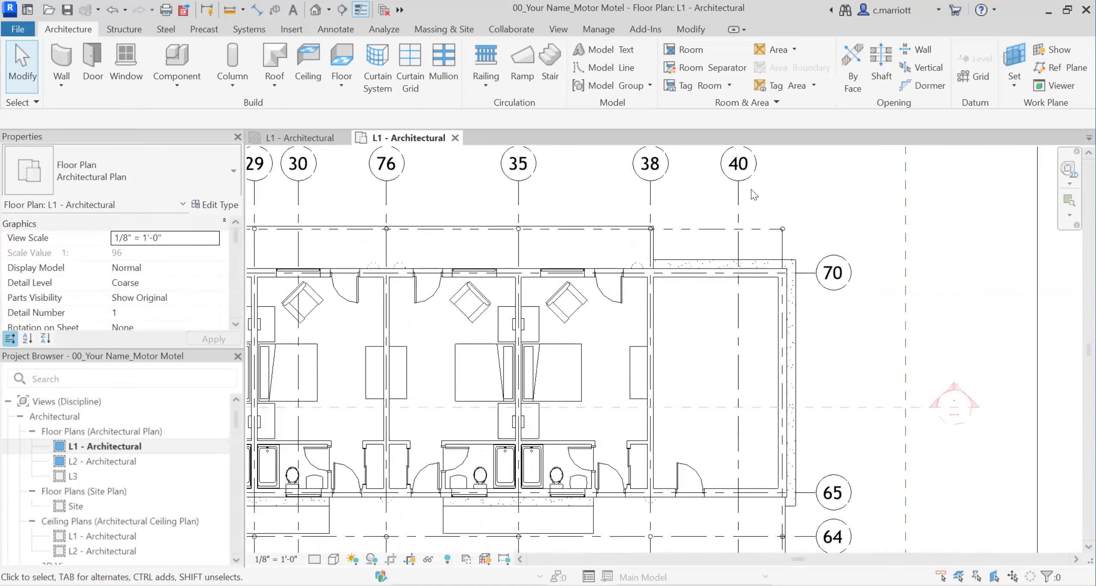
pyautogui.click(737, 202)
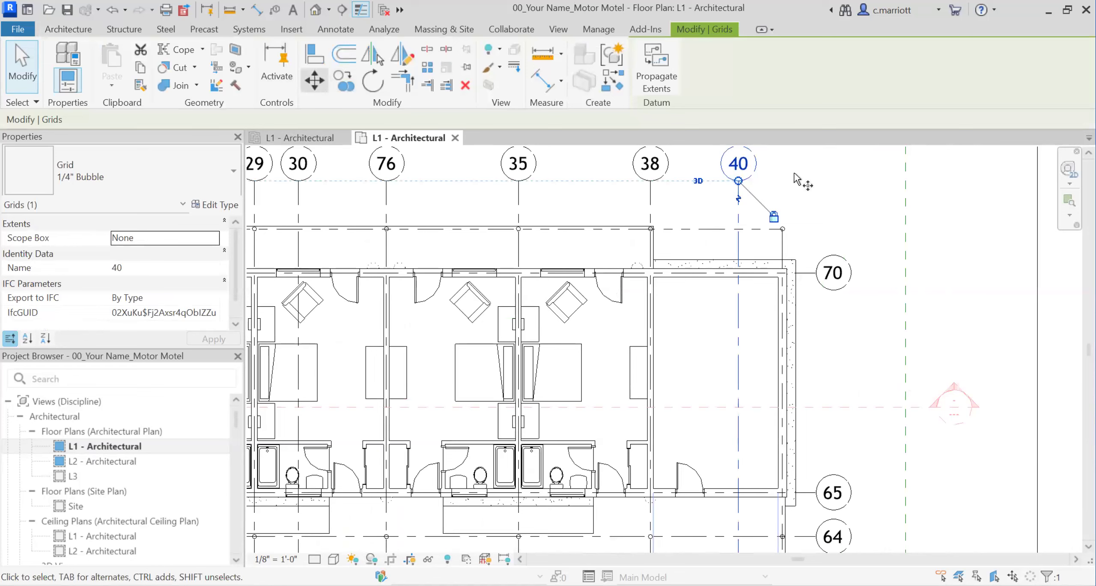
pyautogui.click(804, 186)
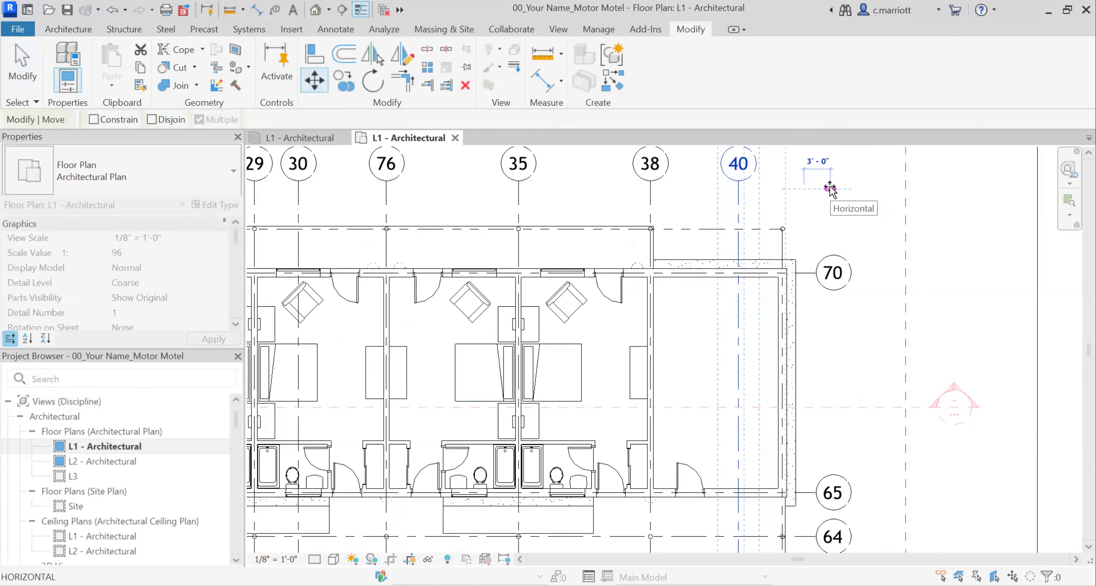
pyautogui.write("5'")
pyautogui.press('Return')
pyautogui.press('Escape')
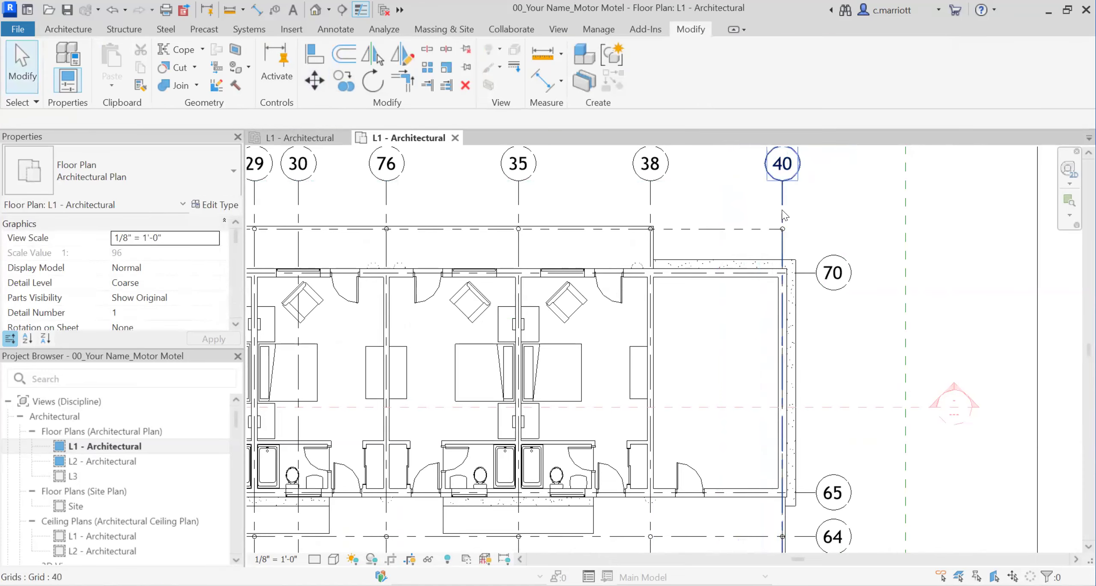
# - Delete horizontal grid lines 62 and 63 at the east stair
pyautogui.scroll(-2, 781, 209)
pyautogui.scroll(-2, 774, 257)
pyautogui.moveTo(822, 283); pyautogui.dragTo(842, 235, button='middle')
pyautogui.scroll(4, 769, 326)
pyautogui.scroll(-1, 726, 335)
pyautogui.scroll(-1, 820, 323)
pyautogui.scroll(2, 821, 323)
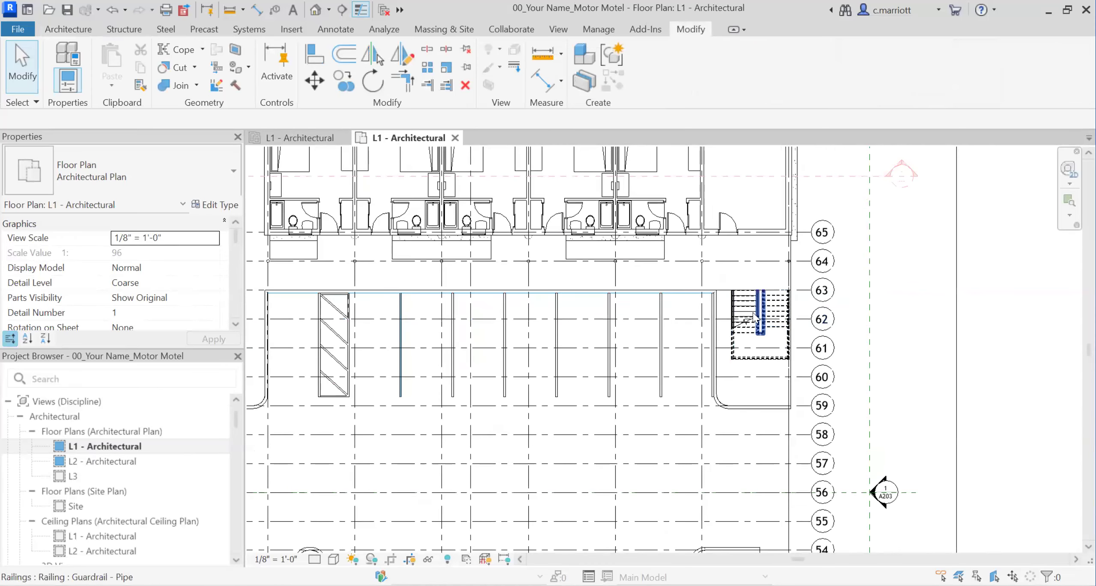
pyautogui.scroll(2, 762, 306)
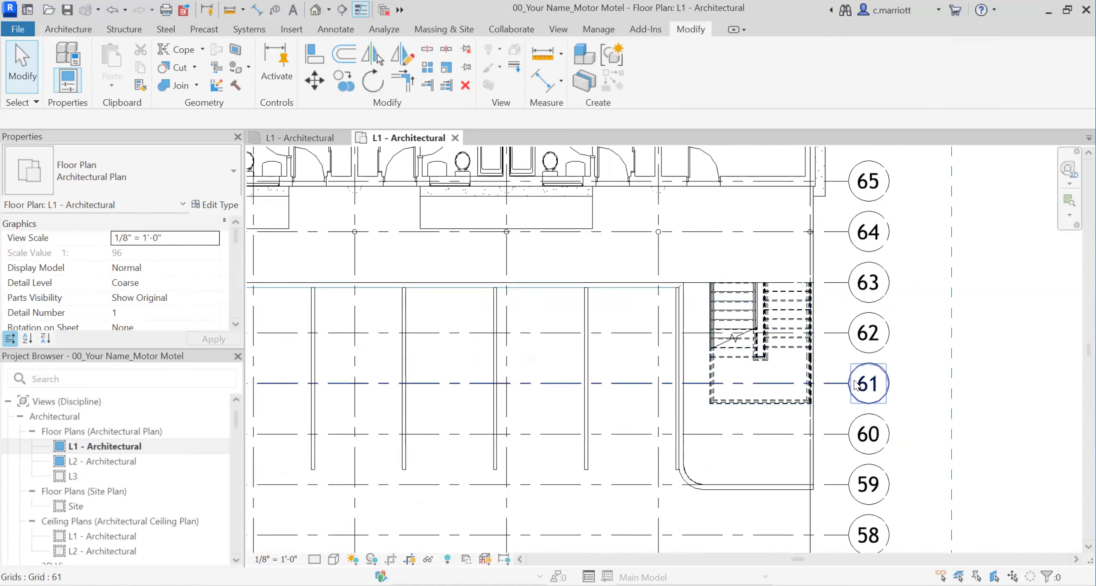
pyautogui.click(853, 345)
pyautogui.press('Delete')
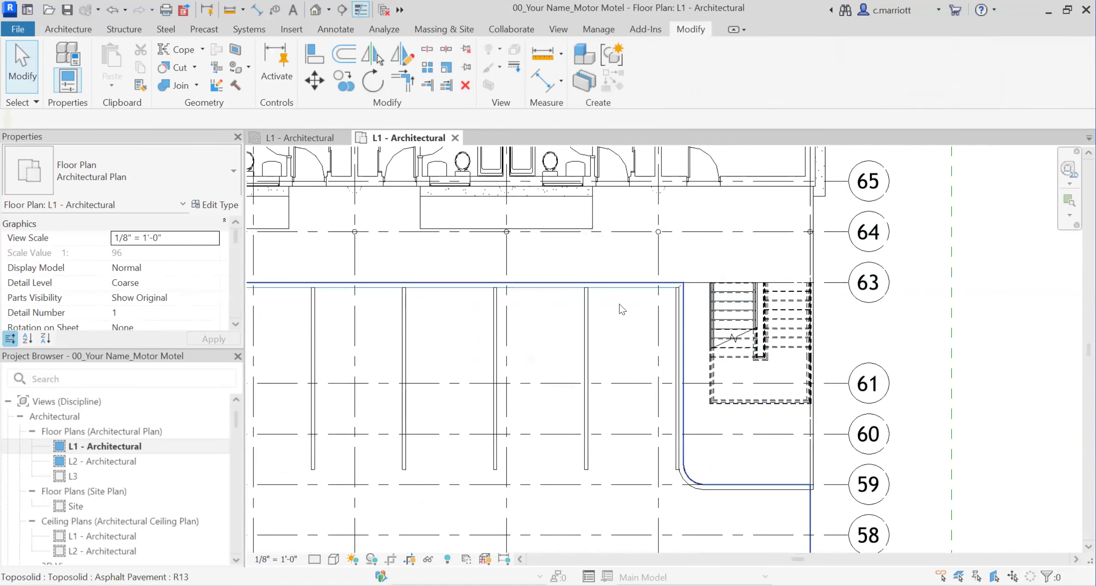
pyautogui.scroll(1, 622, 309)
pyautogui.click(909, 277)
pyautogui.press('Delete')
pyautogui.moveTo(880, 229); pyautogui.dragTo(819, 289, button='middle')
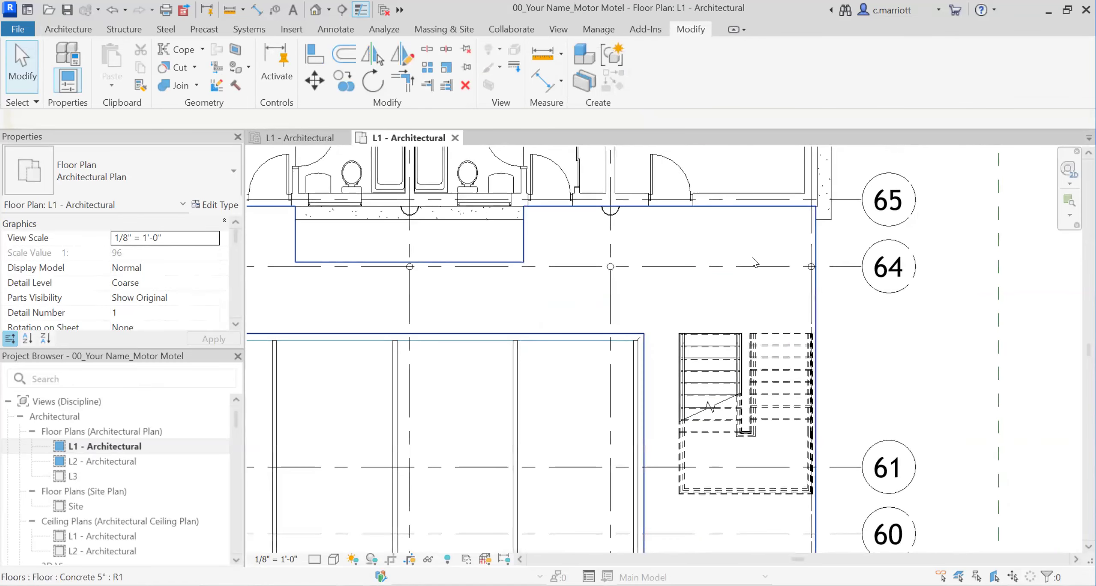
# - Examine the remaining grid lines across the parking area, the office building and the slab area to the east
pyautogui.moveTo(764, 253); pyautogui.dragTo(723, 294, button='middle')
pyautogui.scroll(-5, 726, 299)
pyautogui.moveTo(621, 347); pyautogui.dragTo(763, 295, button='middle')
pyautogui.moveTo(578, 367); pyautogui.dragTo(685, 312, button='middle')
pyautogui.moveTo(563, 339); pyautogui.dragTo(683, 278, button='middle')
pyautogui.scroll(-3, 713, 374)
pyautogui.moveTo(716, 396); pyautogui.dragTo(549, 325, button='middle')
pyautogui.scroll(4, 796, 300)
pyautogui.scroll(3, 885, 229)
pyautogui.scroll(-5, 877, 239)
pyautogui.scroll(-2, 849, 469)
pyautogui.moveTo(840, 475); pyautogui.dragTo(793, 400, button='middle')
pyautogui.scroll(4, 434, 429)
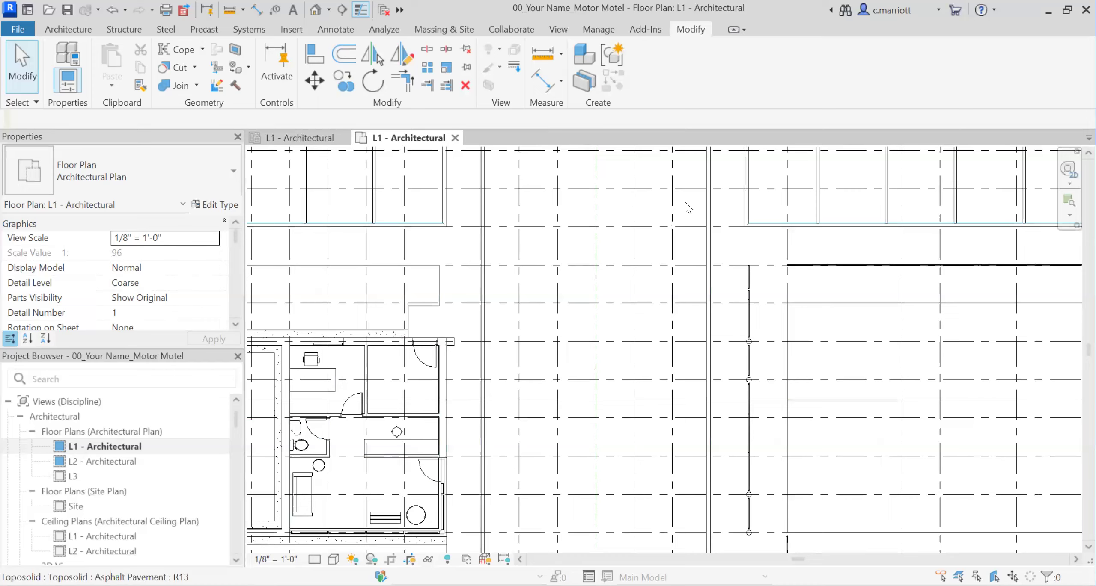
# - Review the vertical grid lines against the guest room walls and around the elevator across the whole plan
pyautogui.press('z')
pyautogui.press('f')
pyautogui.moveTo(378, 411); pyautogui.dragTo(282, 538, button='middle')
pyautogui.scroll(1, 383, 351)
pyautogui.scroll(2, 368, 350)
pyautogui.moveTo(406, 387); pyautogui.dragTo(493, 395, button='middle')
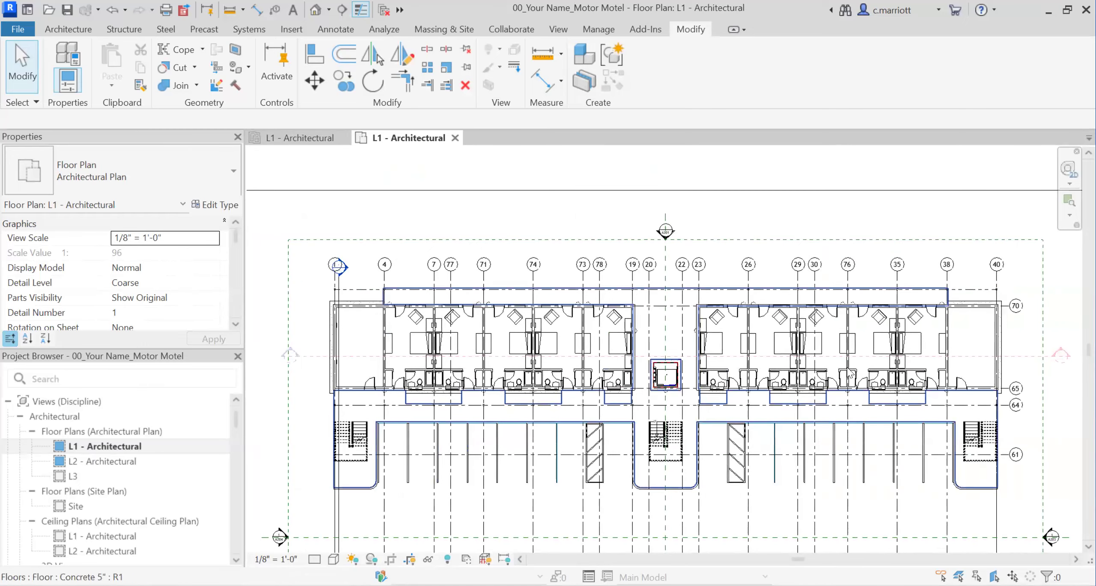
pyautogui.scroll(2, 796, 296)
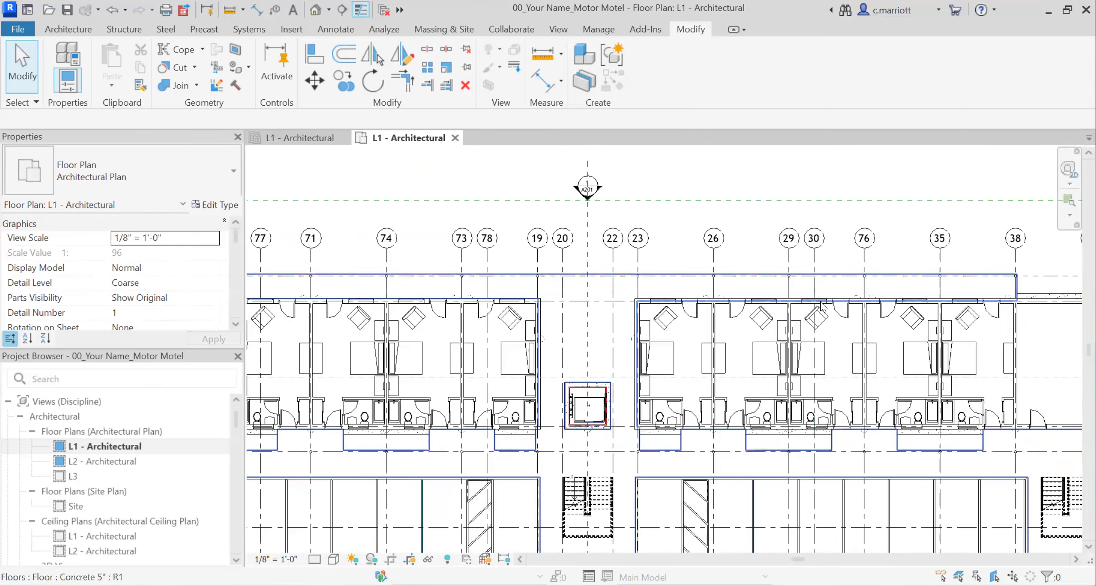
pyautogui.scroll(-5, 784, 355)
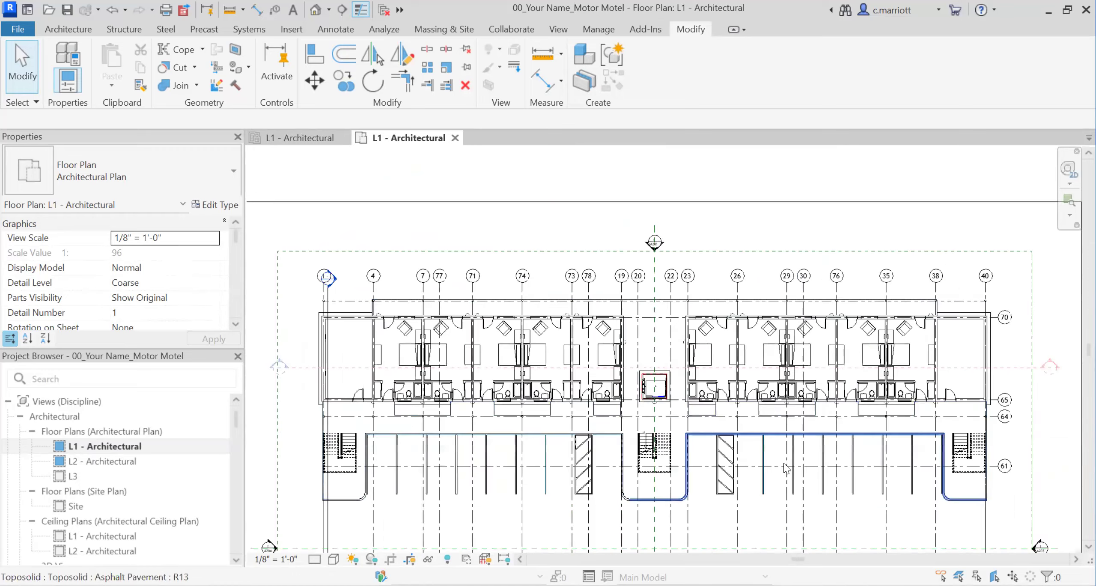
# - Check how the vertical grid lines from the guest wing meet the walls of the office building
pyautogui.moveTo(712, 476); pyautogui.dragTo(699, 445, button='middle')
pyautogui.moveTo(707, 347); pyautogui.dragTo(694, 402, button='middle')
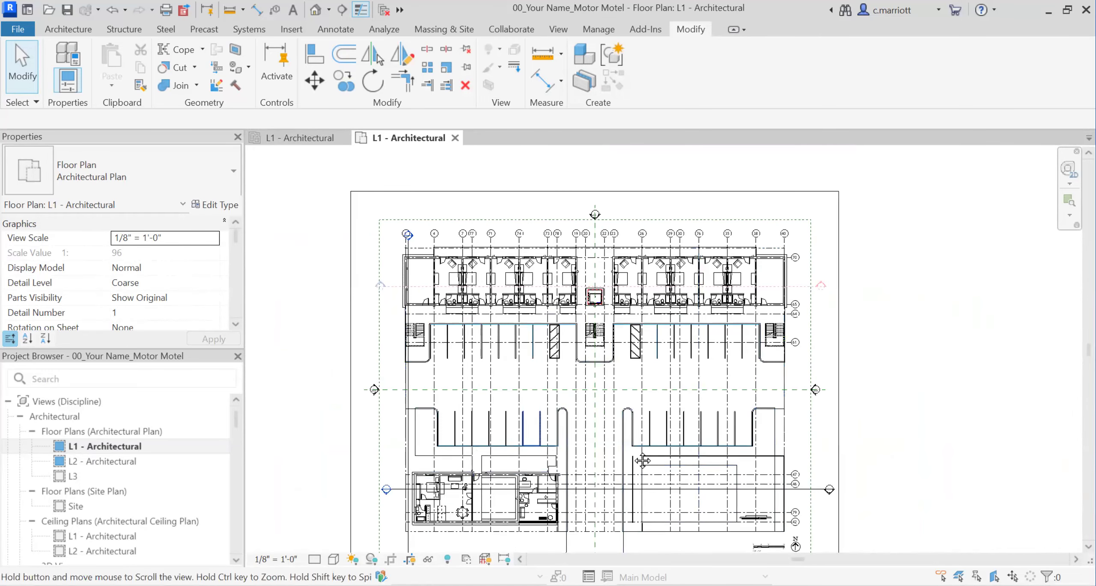
pyautogui.moveTo(643, 461); pyautogui.dragTo(738, 466, button='middle')
pyautogui.scroll(2, 577, 259)
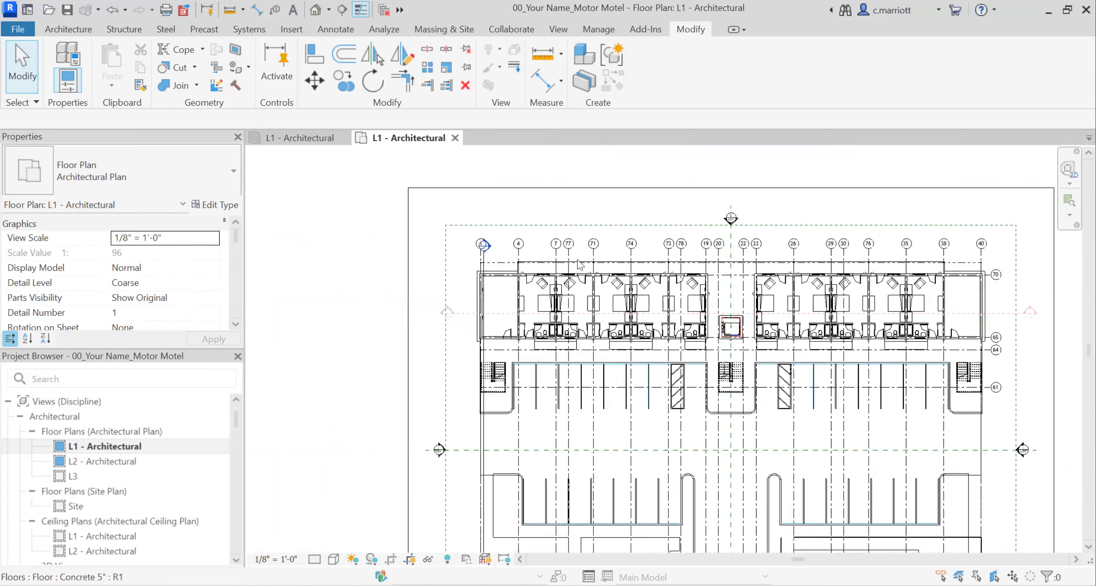
pyautogui.scroll(2, 578, 262)
pyautogui.scroll(-3, 555, 391)
pyautogui.moveTo(556, 496); pyautogui.dragTo(560, 289, button='middle')
pyautogui.scroll(5, 558, 404)
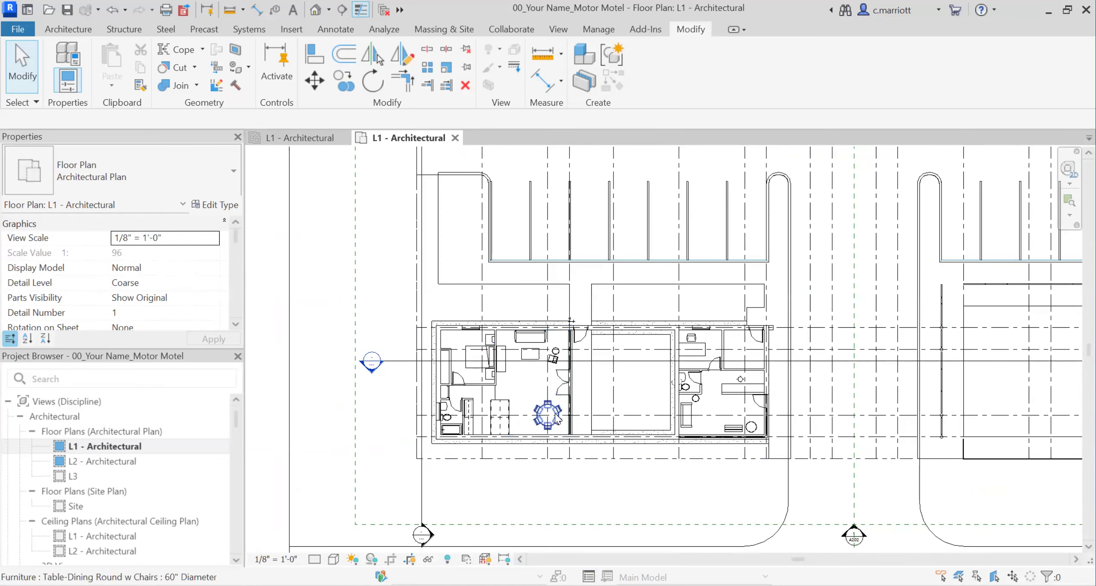
# - Copy vertical grid line 1 east, between grids 1 and 4, to align with the office building's west wall
pyautogui.scroll(-3, 533, 416)
pyautogui.moveTo(497, 218); pyautogui.dragTo(483, 495, button='middle')
pyautogui.scroll(5, 432, 248)
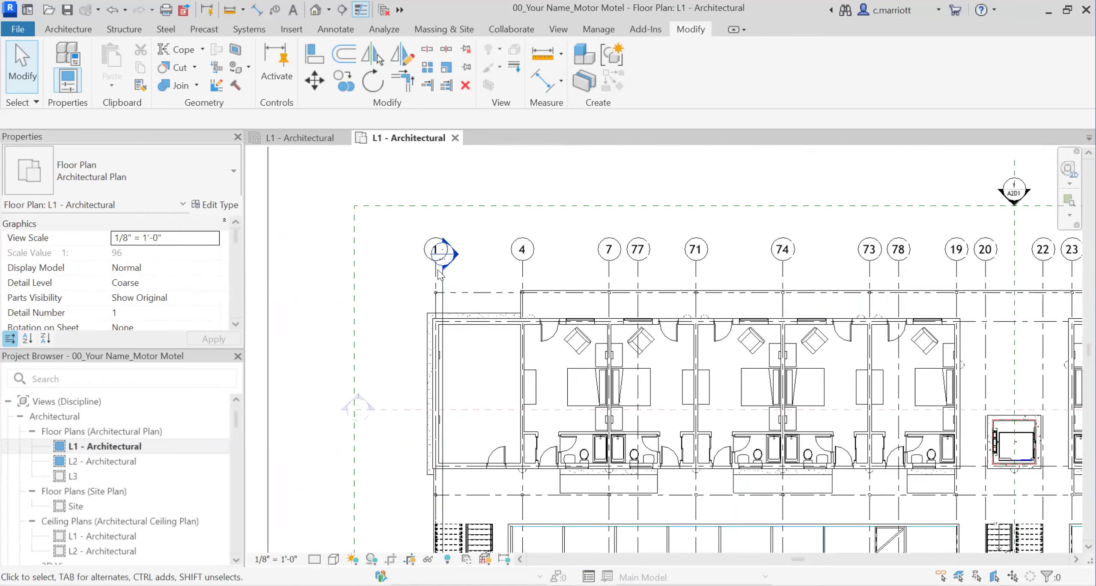
pyautogui.click(435, 274)
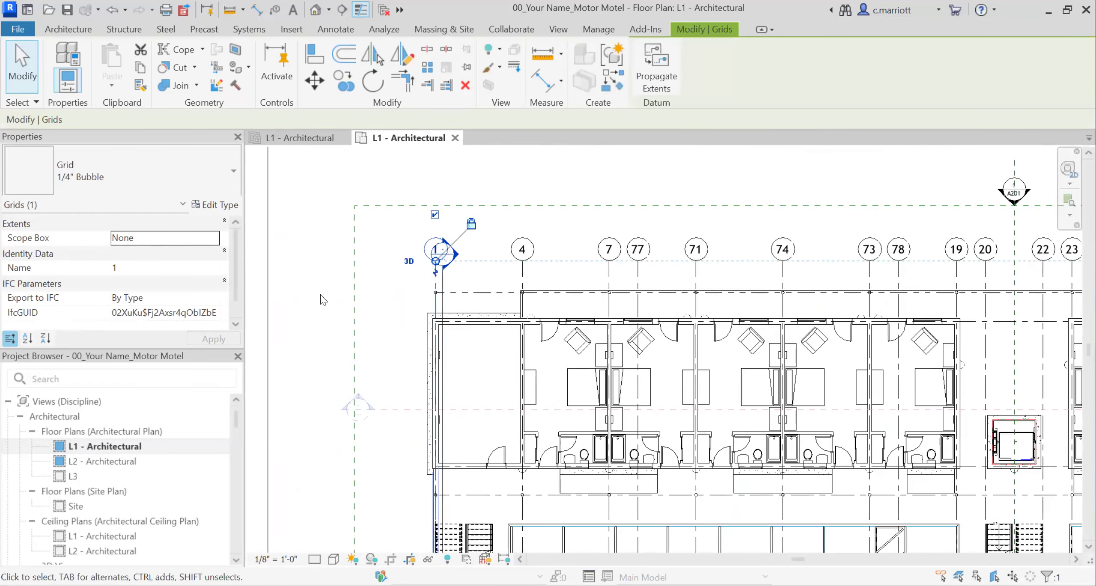
pyautogui.press('c')
pyautogui.press('o')
pyautogui.click(332, 299)
pyautogui.press('Escape')
# - Examine the horizontal grid lines 47, 46, 79 and 42 across the office building and the concrete slab to its east
pyautogui.scroll(-3, 400, 326)
pyautogui.scroll(-1, 453, 360)
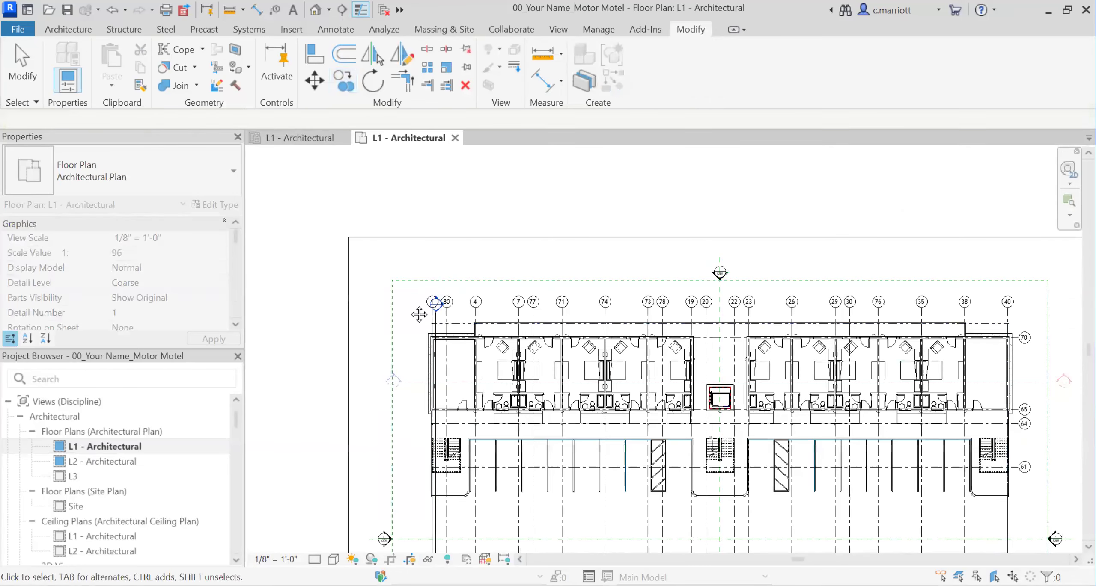
pyautogui.moveTo(418, 313); pyautogui.dragTo(404, 203, button='middle')
pyautogui.moveTo(426, 385); pyautogui.dragTo(422, 150, button='middle')
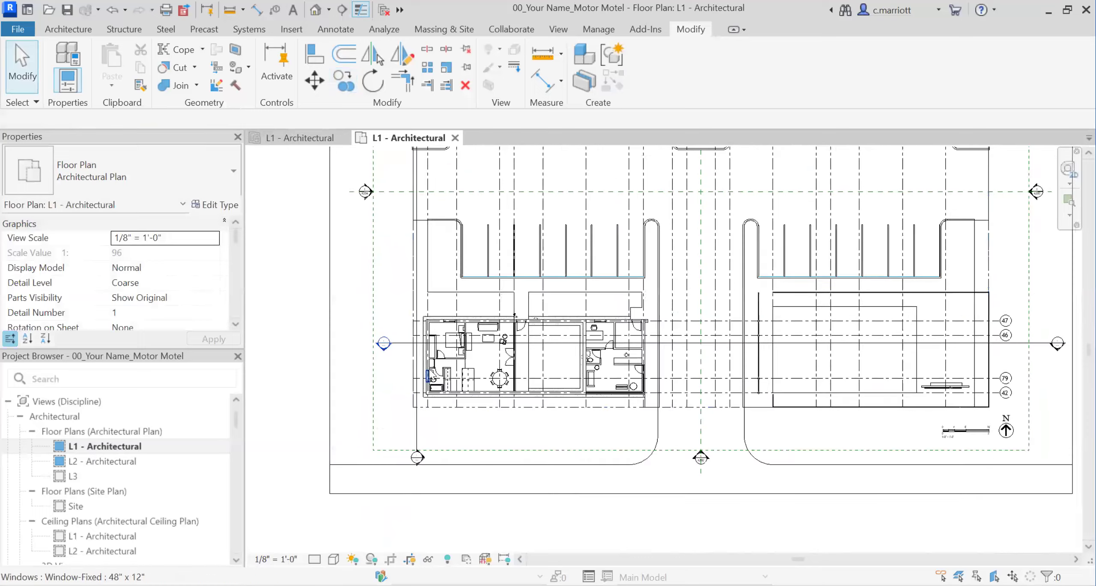
pyautogui.scroll(5, 424, 373)
pyautogui.scroll(-3, 614, 333)
pyautogui.scroll(-1, 705, 343)
pyautogui.moveTo(702, 342); pyautogui.dragTo(492, 376, button='middle')
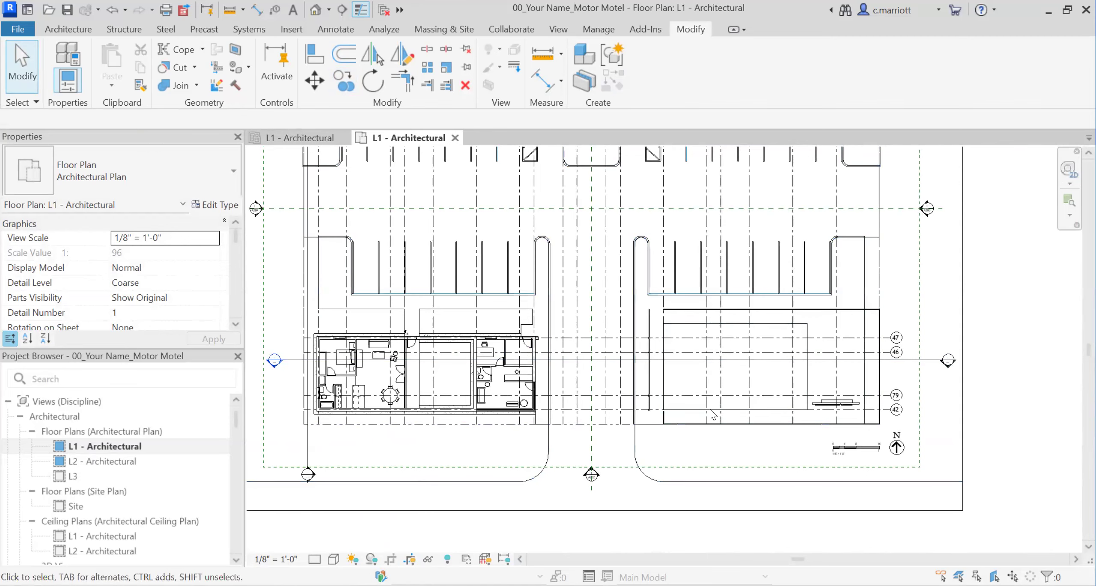
pyautogui.scroll(2, 786, 345)
pyautogui.scroll(2, 672, 367)
pyautogui.scroll(2, 549, 345)
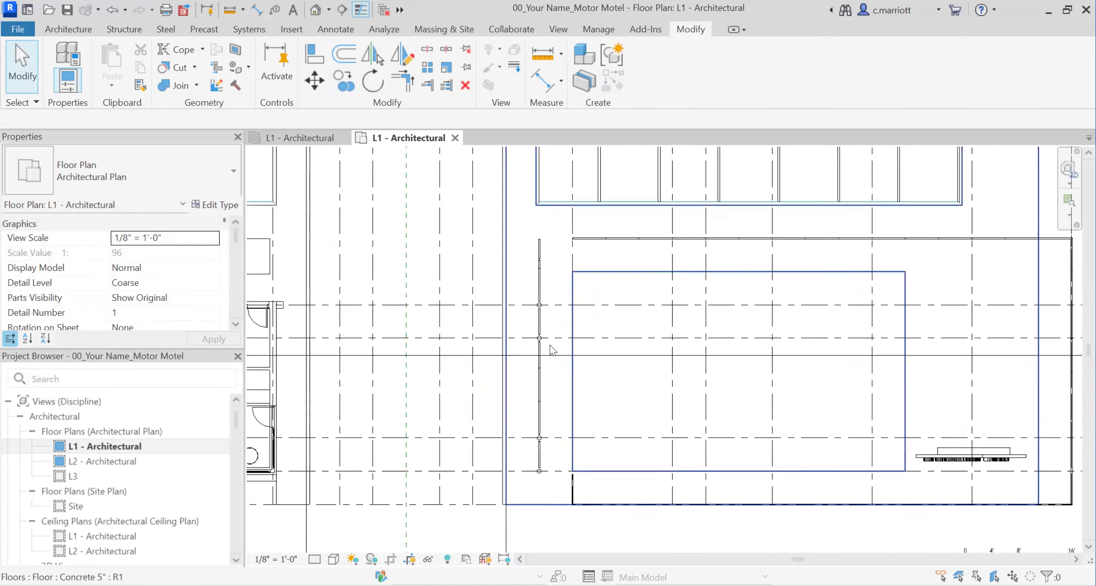
pyautogui.scroll(-1, 532, 335)
pyautogui.scroll(-6, 458, 371)
pyautogui.moveTo(453, 374); pyautogui.dragTo(740, 398, button='middle')
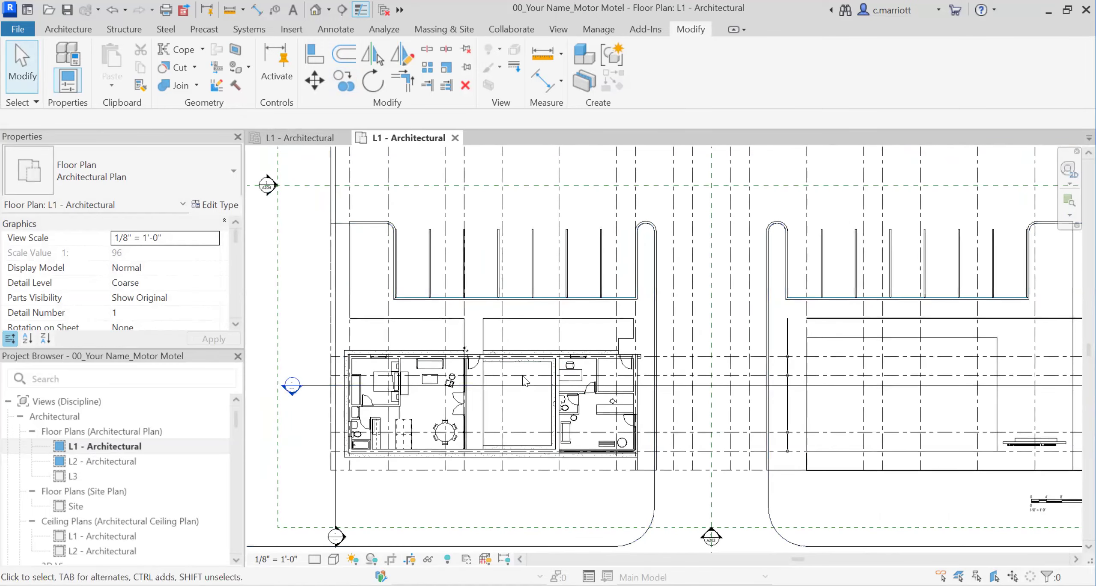
# - Shorten horizontal grid lines 47, 46, 79 and 42 by pulling their west ends to just west of the concrete slab
pyautogui.click(317, 385)
pyautogui.moveTo(329, 381); pyautogui.dragTo(628, 376)
pyautogui.moveTo(702, 381); pyautogui.dragTo(774, 376)
pyautogui.click(840, 423)
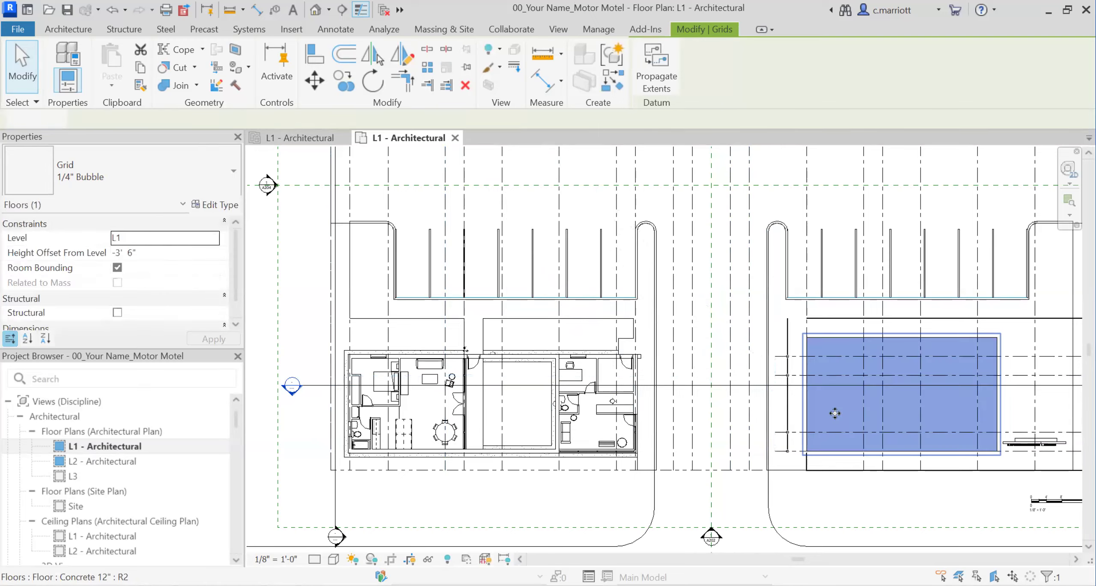
# - Examine how the shortened horizontal grid lines 47, 46, 79 and 42 relate to the concrete slab and the office building
pyautogui.scroll(-6, 840, 424)
pyautogui.scroll(5, 810, 405)
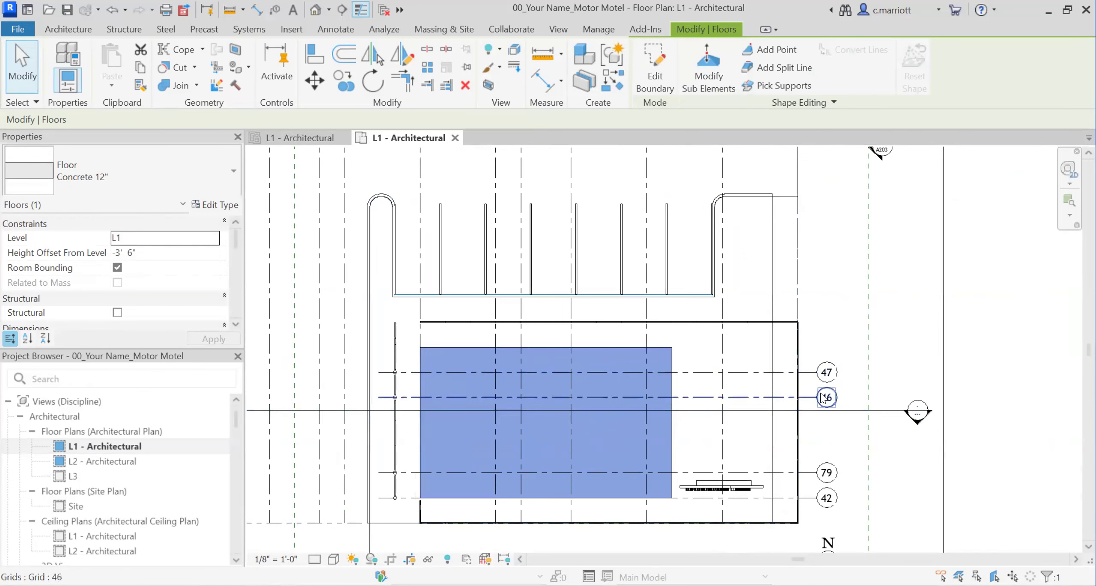
pyautogui.scroll(-2, 765, 441)
pyautogui.moveTo(479, 350); pyautogui.dragTo(543, 476, button='middle')
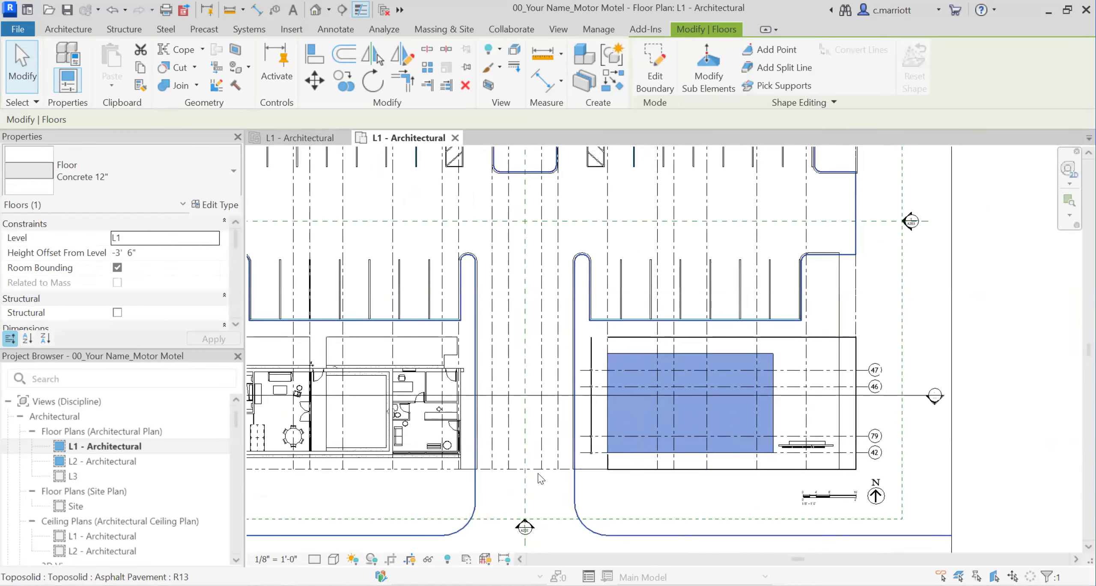
pyautogui.scroll(-3, 540, 478)
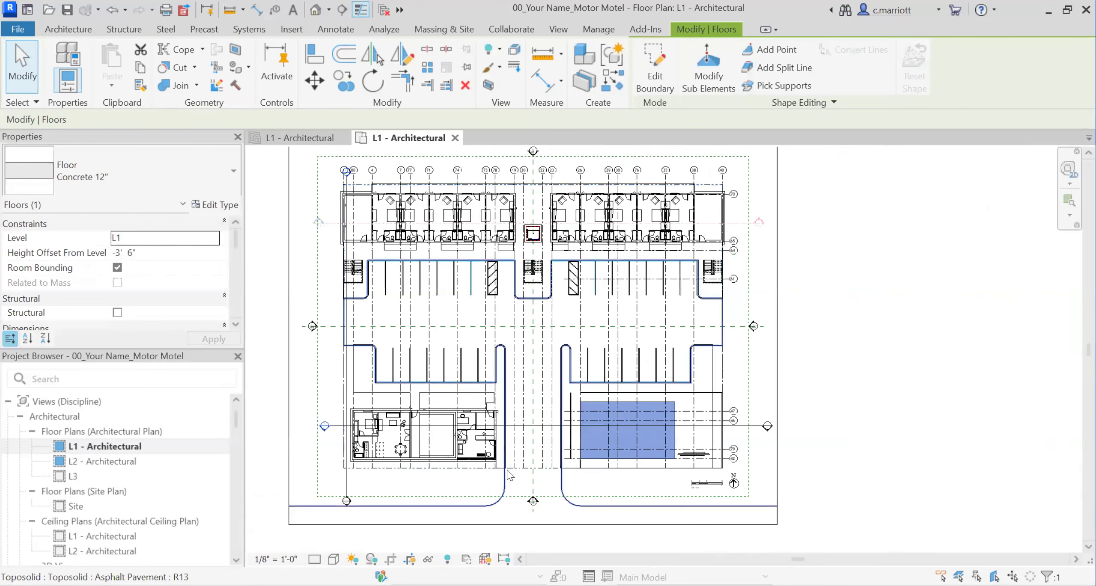
pyautogui.scroll(2, 514, 473)
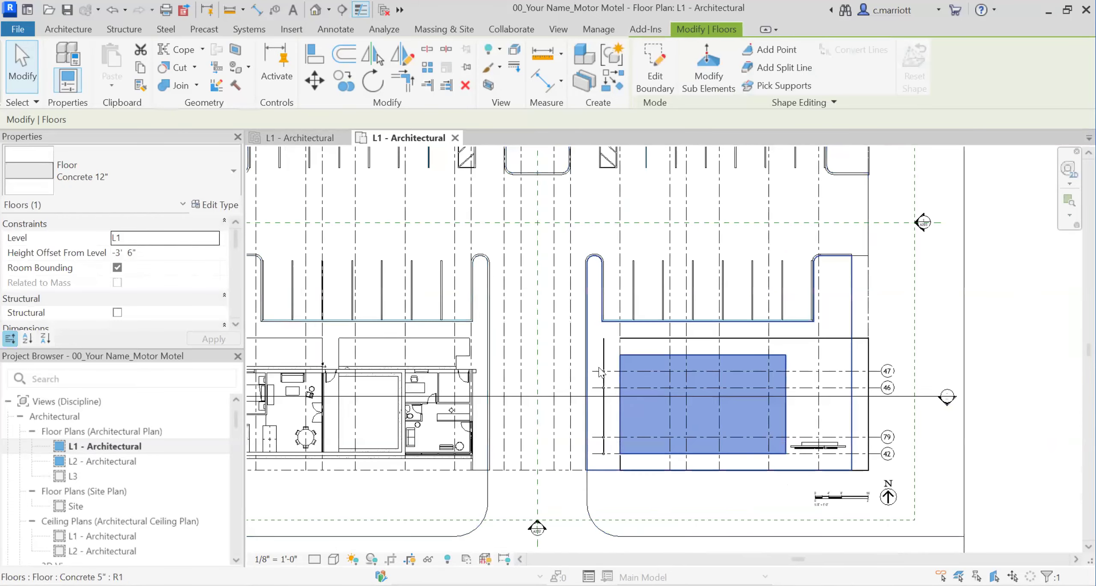
pyautogui.click(599, 372)
pyautogui.click(735, 378)
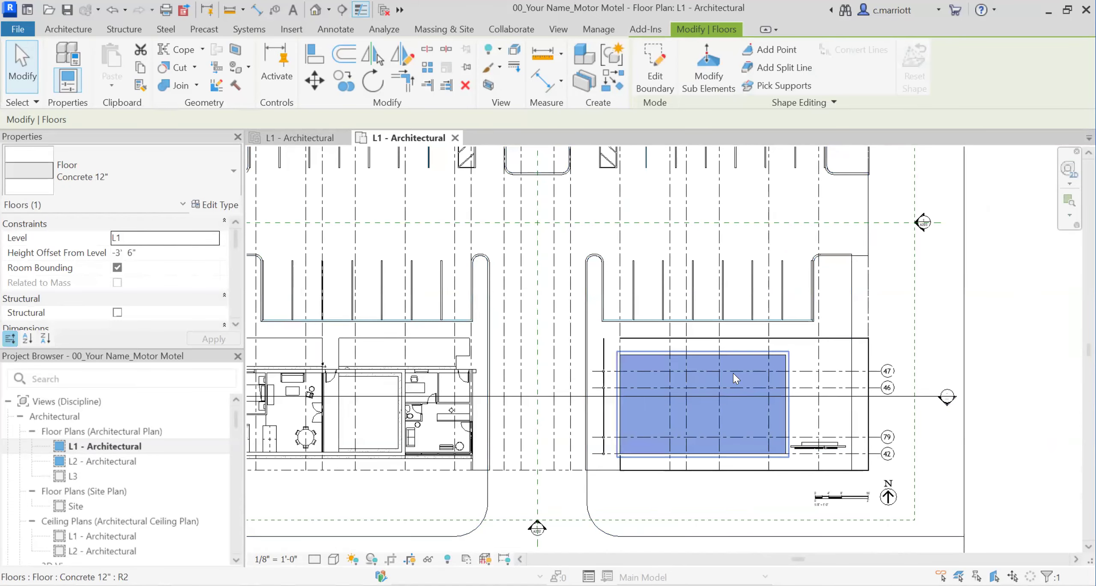
# - Undo the west-end shortening of horizontal grid lines 47, 46, 79 and 42
pyautogui.click(883, 376)
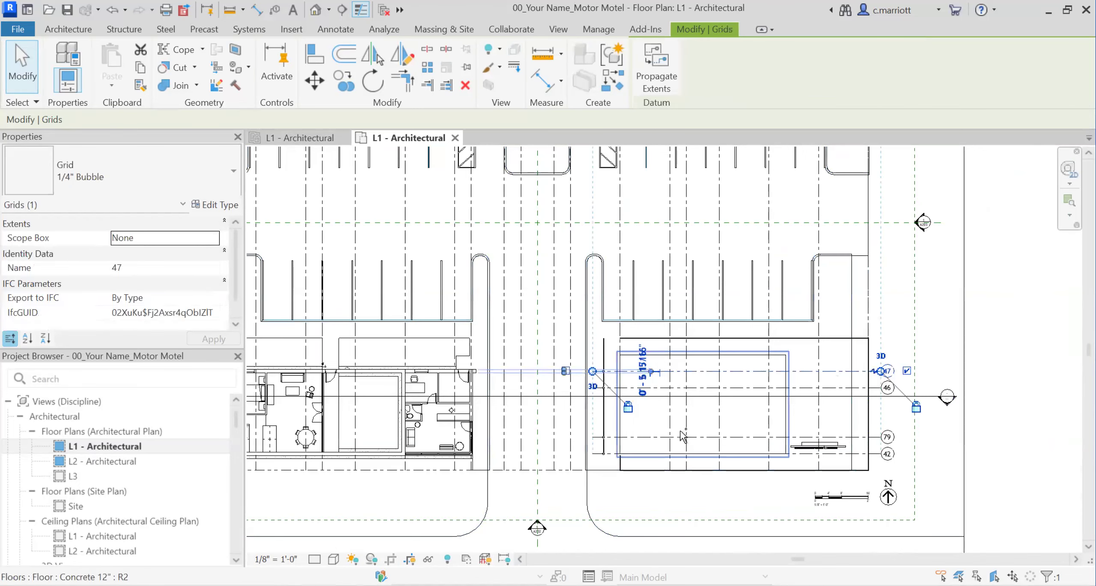
pyautogui.moveTo(682, 436); pyautogui.dragTo(822, 432, button='middle')
pyautogui.press('Escape')
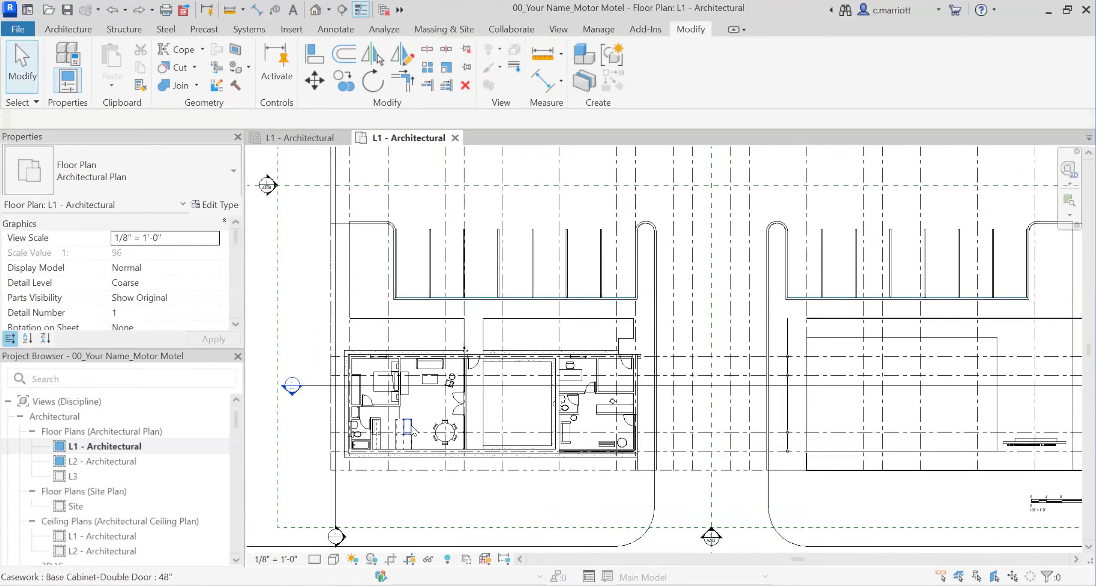
# - Review the grid layout across the L1 plan, and compare it with the L2 - Architectural floor plan
pyautogui.scroll(-3, 412, 430)
pyautogui.moveTo(428, 376); pyautogui.dragTo(467, 481, button='middle')
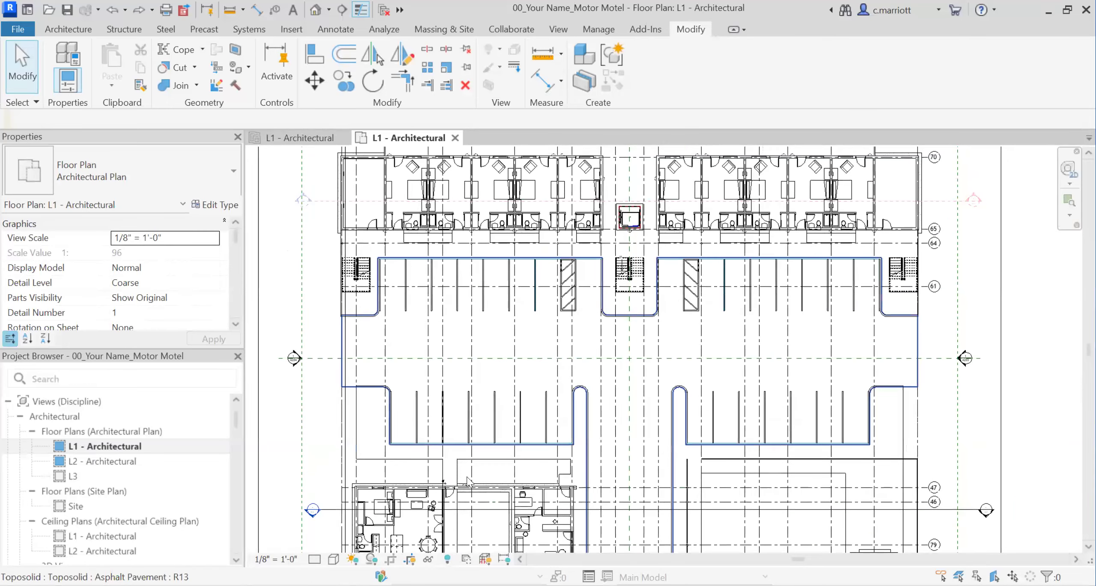
pyautogui.scroll(-2, 479, 433)
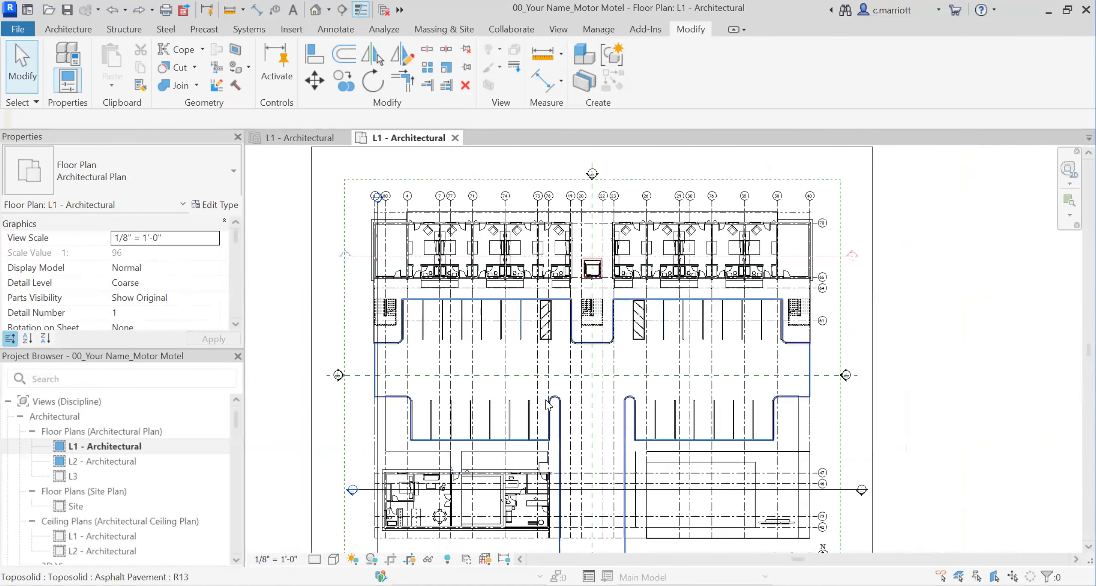
pyautogui.moveTo(524, 405); pyautogui.dragTo(491, 401, button='middle')
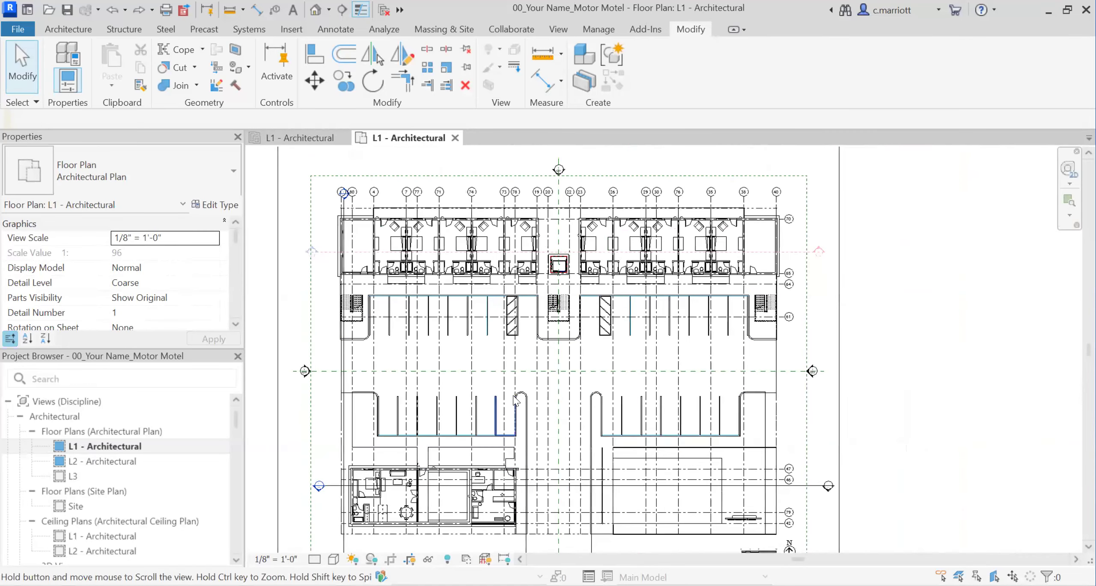
pyautogui.doubleClick(102, 462)
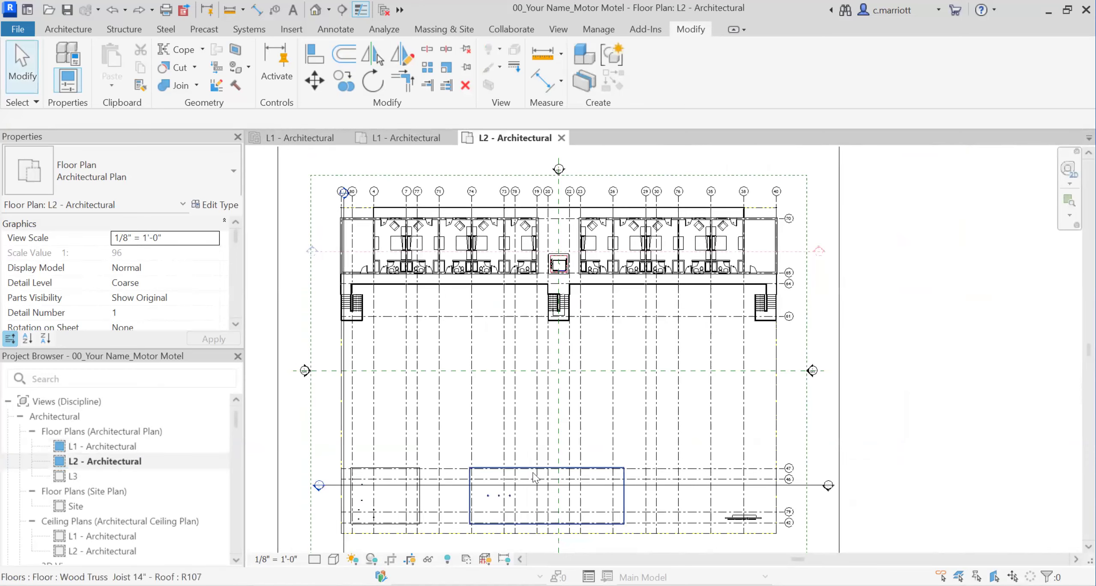
pyautogui.scroll(2, 792, 543)
pyautogui.moveTo(647, 252); pyautogui.dragTo(667, 427, button='middle')
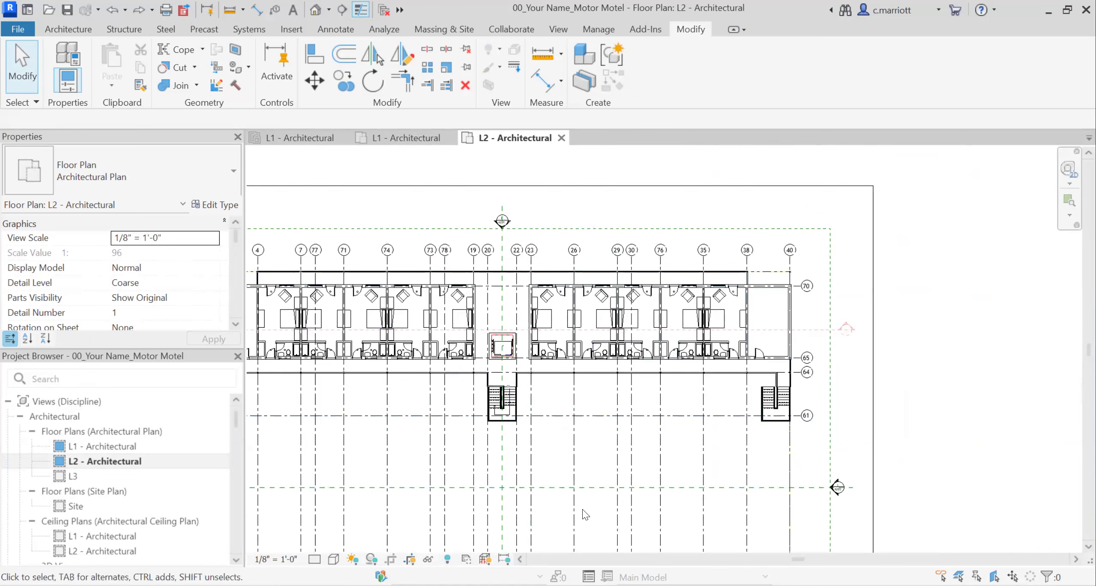
pyautogui.scroll(-1, 617, 471)
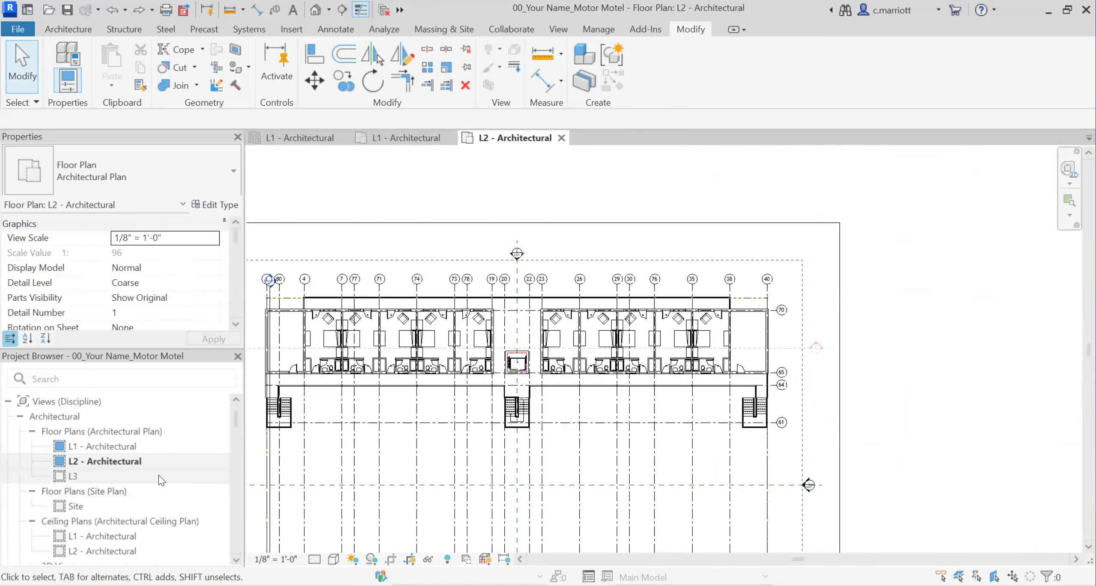
# - Return to the L1 - Architectural floor plan and move horizontal grid 61 south 2' to the edge of the stair landing
pyautogui.click(108, 446)
pyautogui.doubleClick(107, 446)
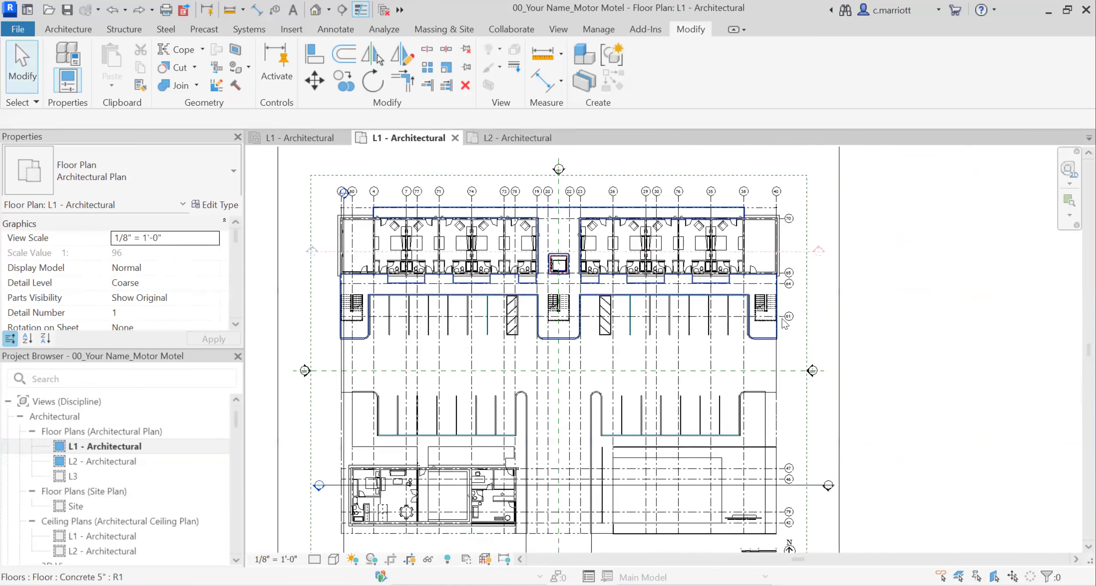
pyautogui.scroll(4, 774, 314)
pyautogui.scroll(2, 755, 319)
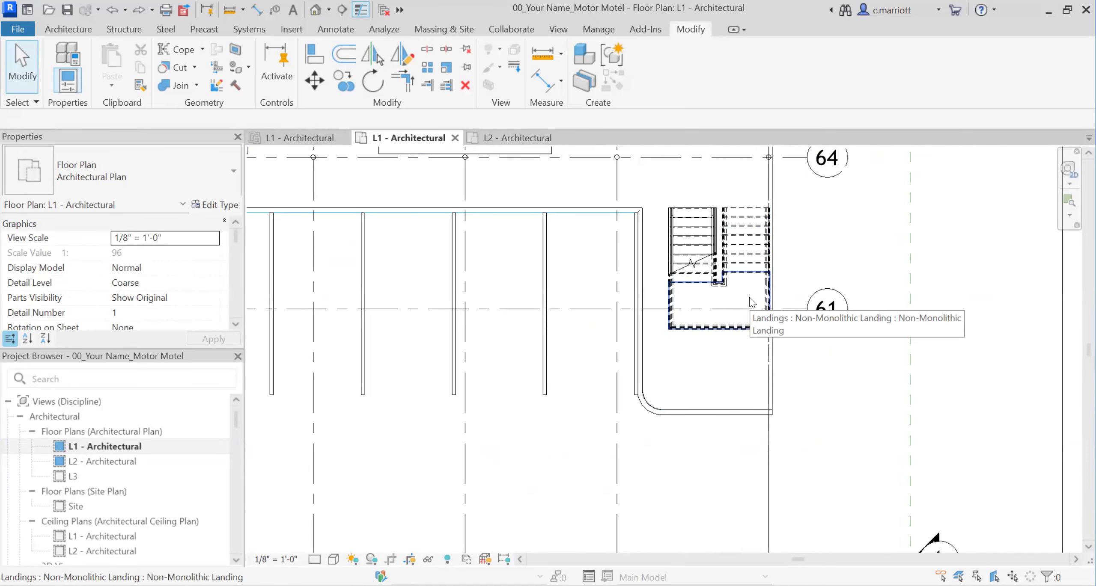
pyautogui.click(790, 316)
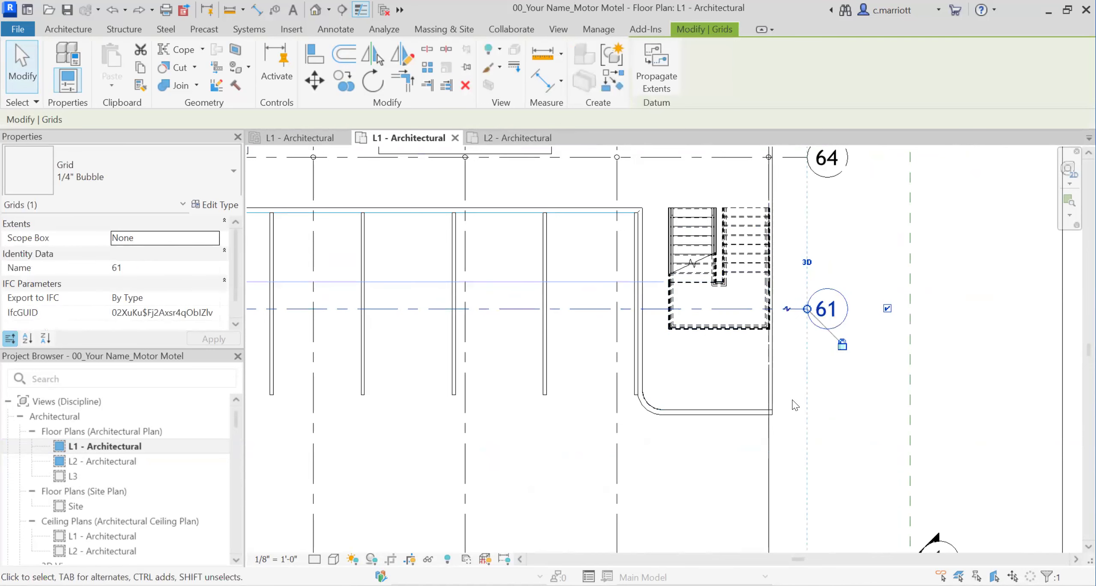
pyautogui.click(315, 84)
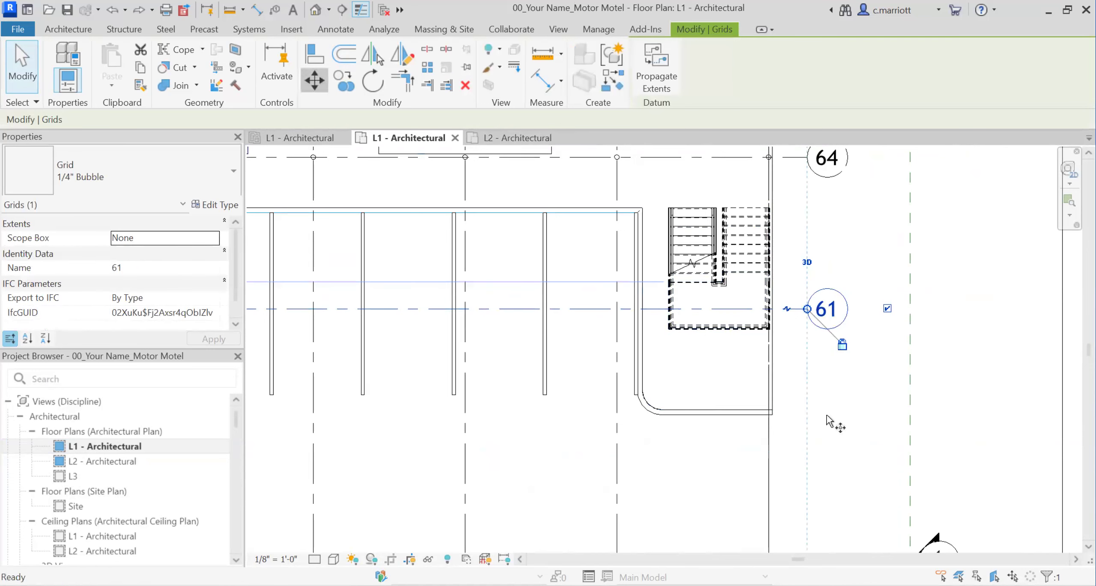
pyautogui.click(791, 336)
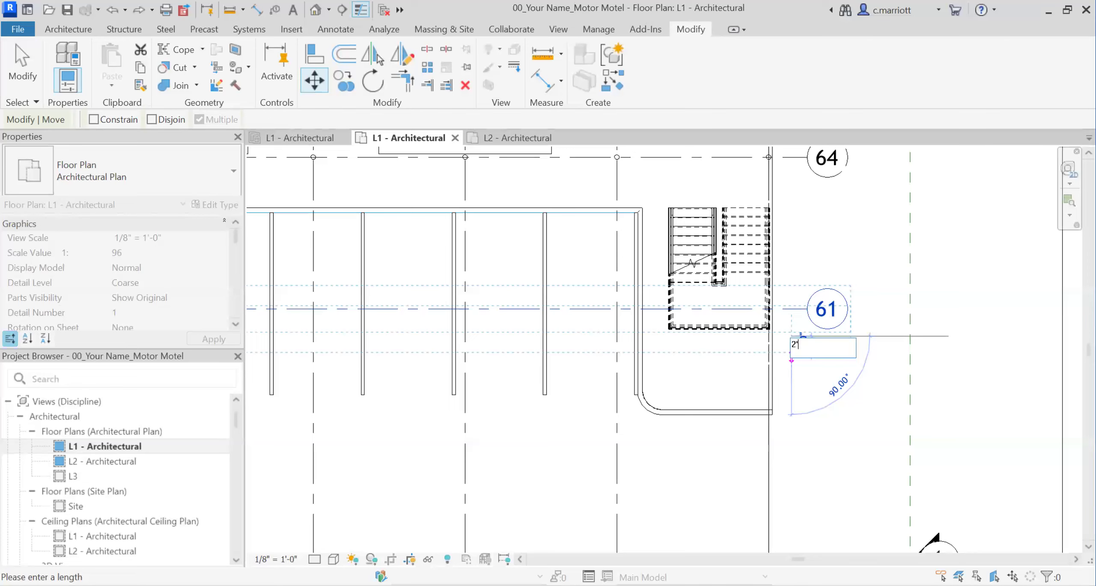
pyautogui.write("2'")
pyautogui.press('Return')
pyautogui.press('Escape')
pyautogui.scroll(2, 771, 325)
pyautogui.scroll(4, 771, 324)
pyautogui.scroll(-10, 693, 385)
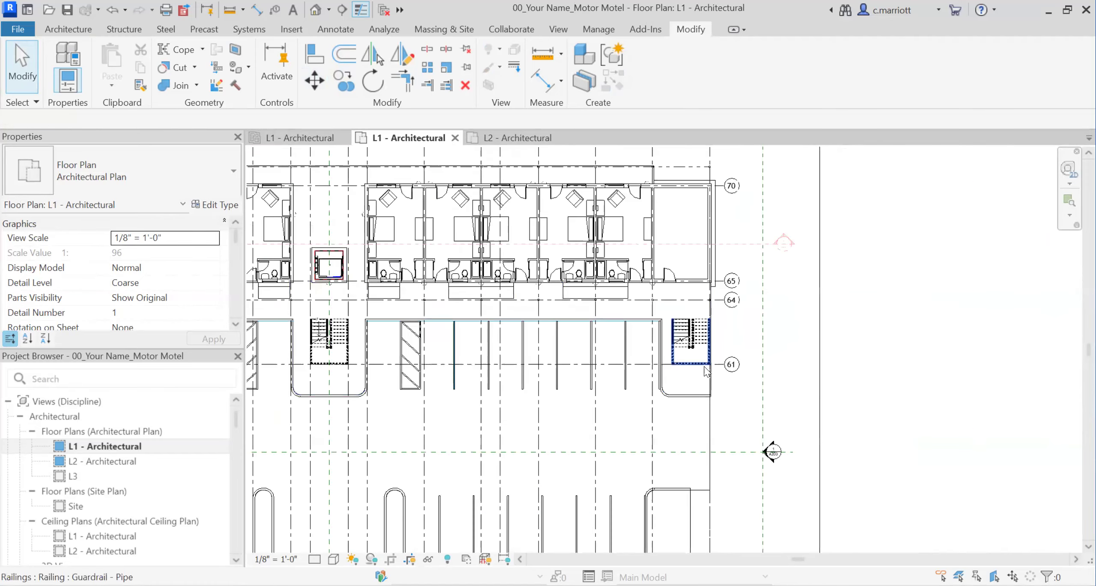
# - Examine the order of the vertical and horizontal grid numbers across the whole L1 plan
pyautogui.scroll(-3, 705, 372)
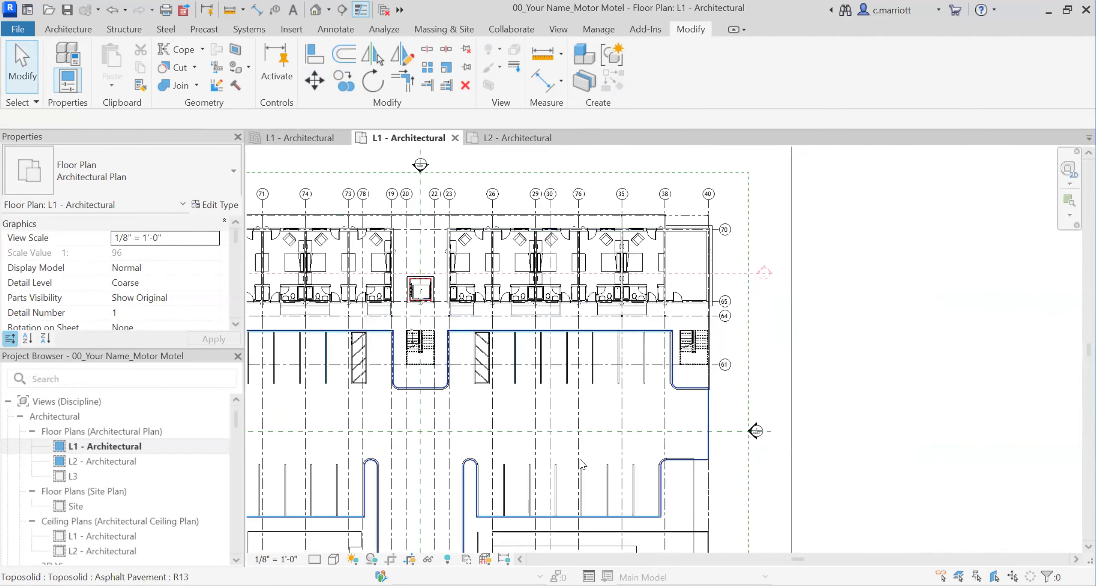
pyautogui.scroll(-3, 488, 391)
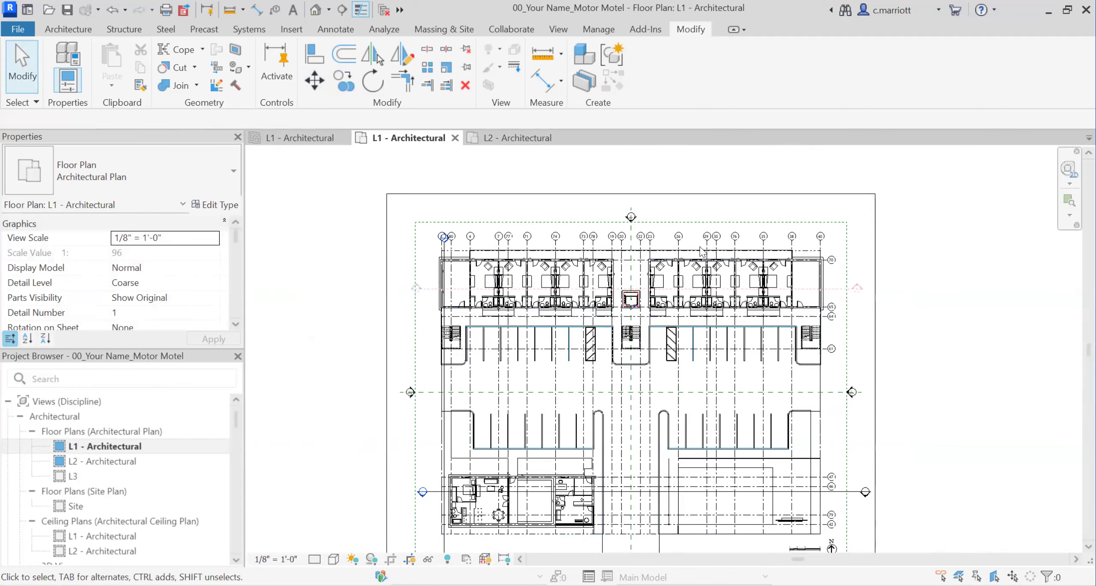
pyautogui.scroll(1, 790, 275)
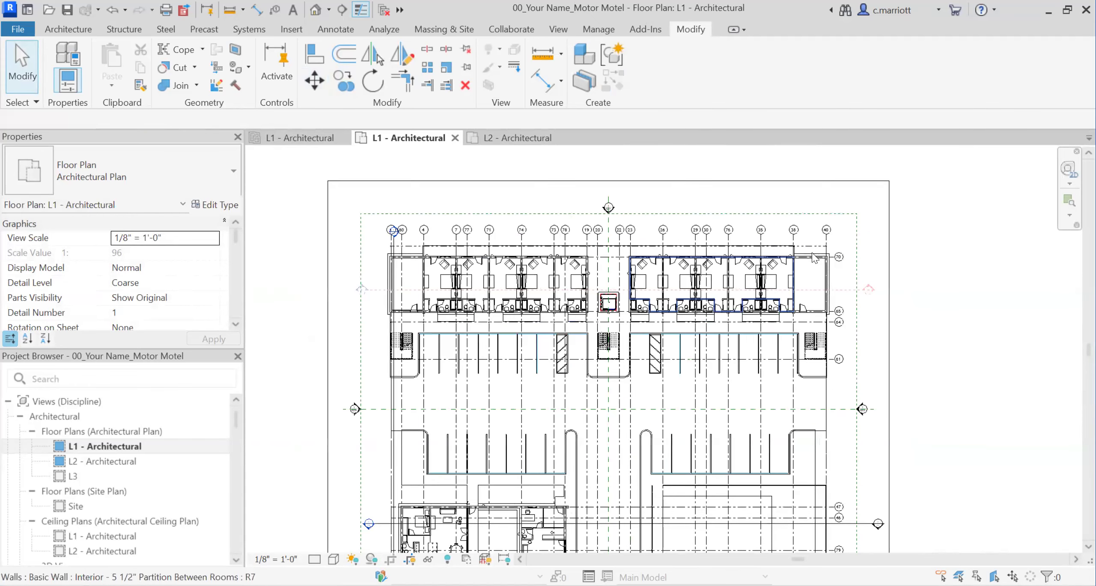
pyautogui.scroll(1, 813, 258)
pyautogui.scroll(1, 798, 365)
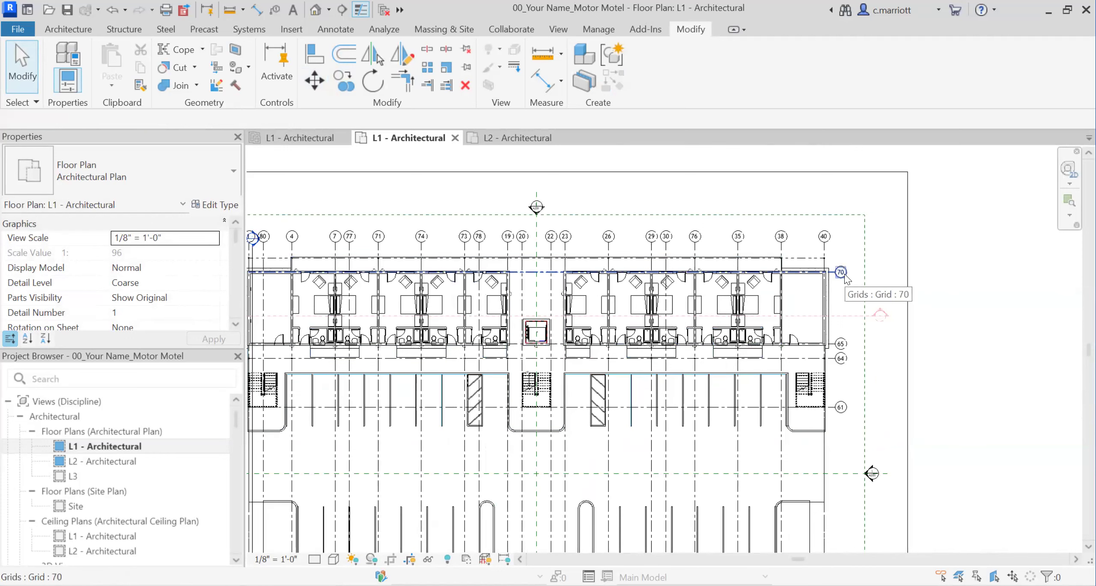
pyautogui.moveTo(552, 378); pyautogui.dragTo(722, 423, button='middle')
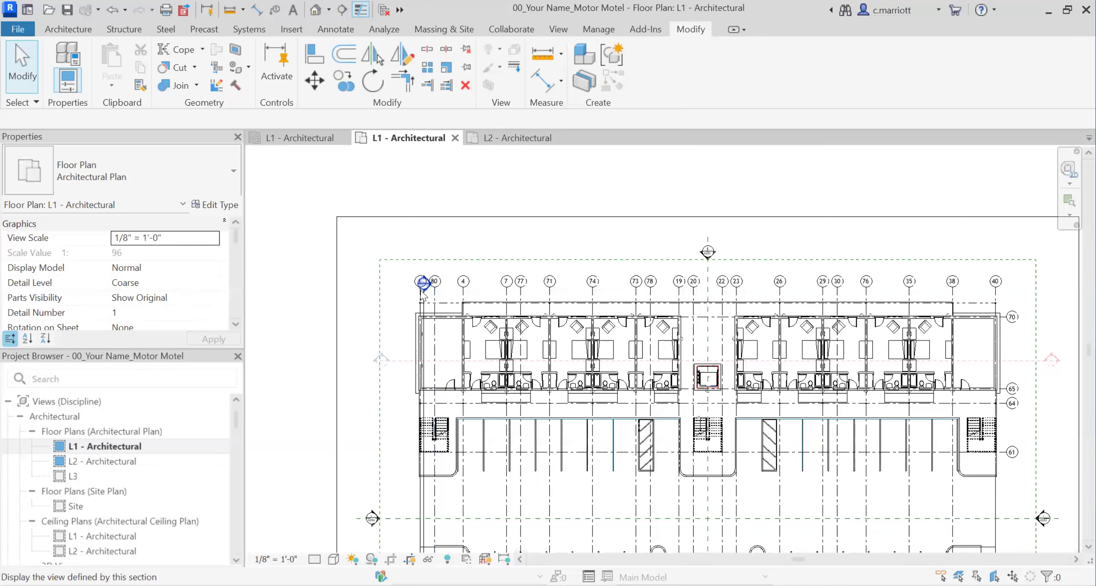
pyautogui.scroll(-3, 422, 291)
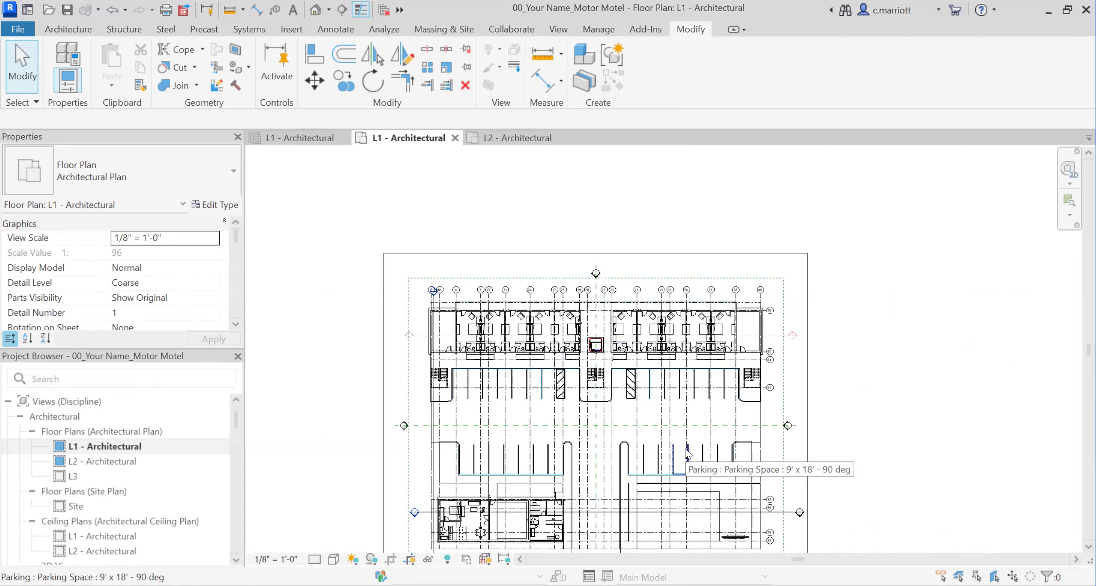
pyautogui.scroll(1, 607, 499)
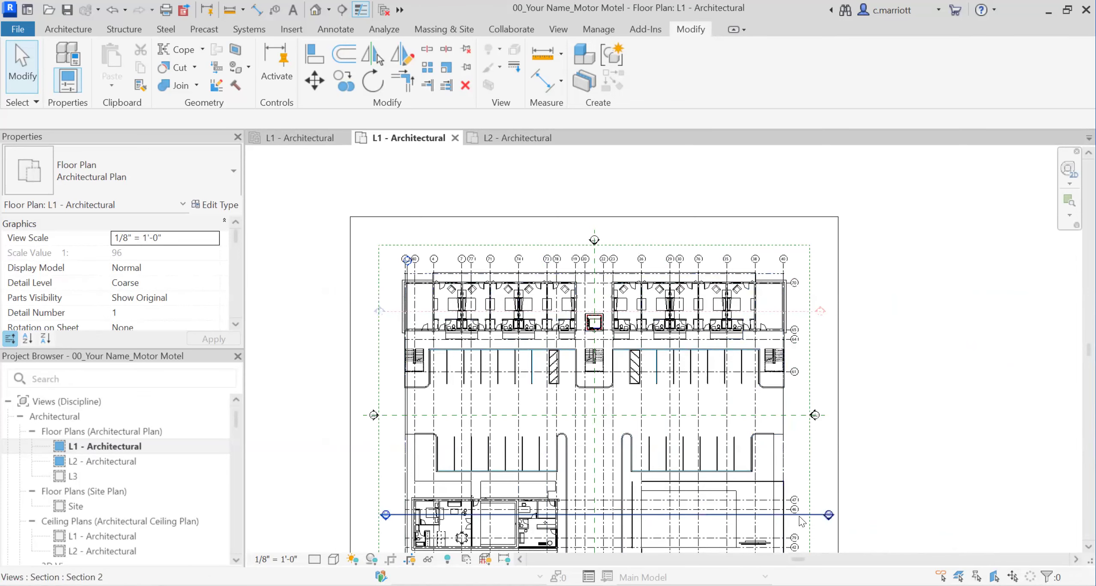
pyautogui.scroll(-2, 771, 407)
pyautogui.moveTo(740, 374); pyautogui.dragTo(735, 363, button='middle')
pyautogui.scroll(5, 720, 450)
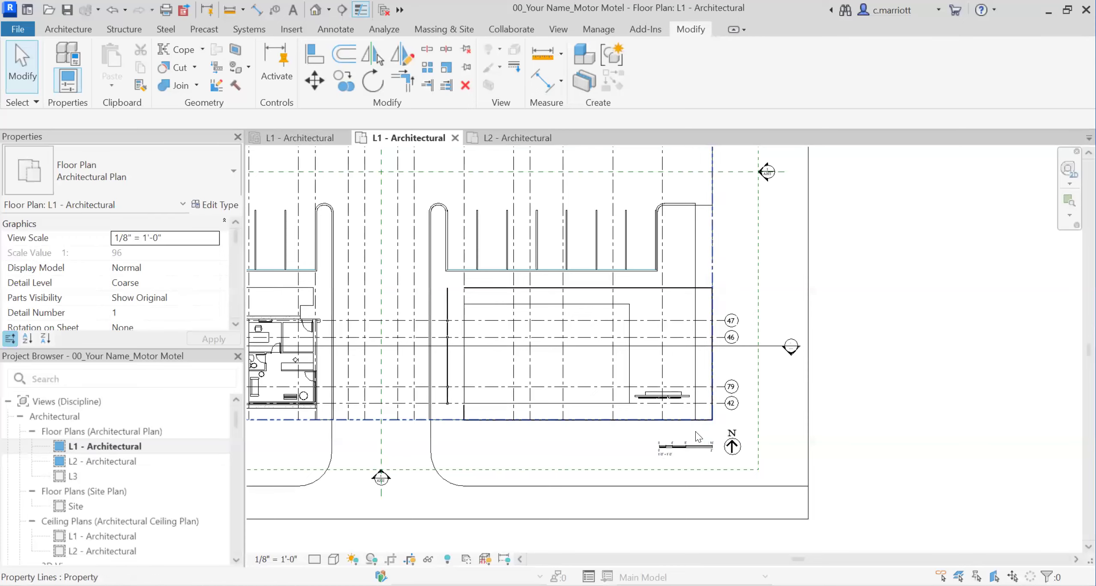
pyautogui.scroll(-2, 700, 434)
pyautogui.moveTo(521, 265); pyautogui.dragTo(620, 460, button='middle')
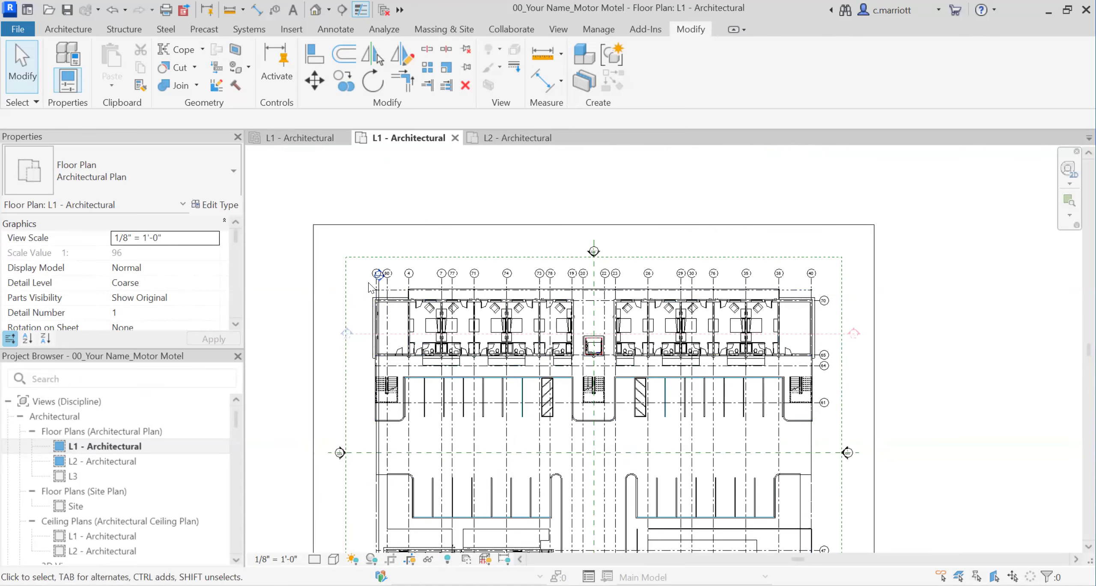
# - Rename vertical grid 80, between grids 1 and 4, as 2
pyautogui.scroll(5, 369, 287)
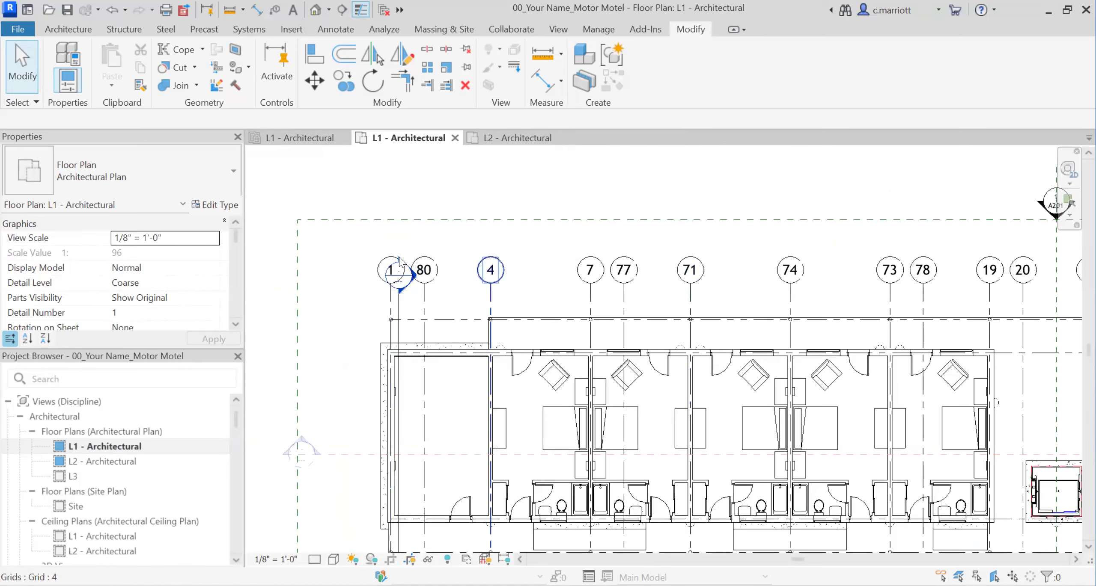
pyautogui.scroll(2, 411, 263)
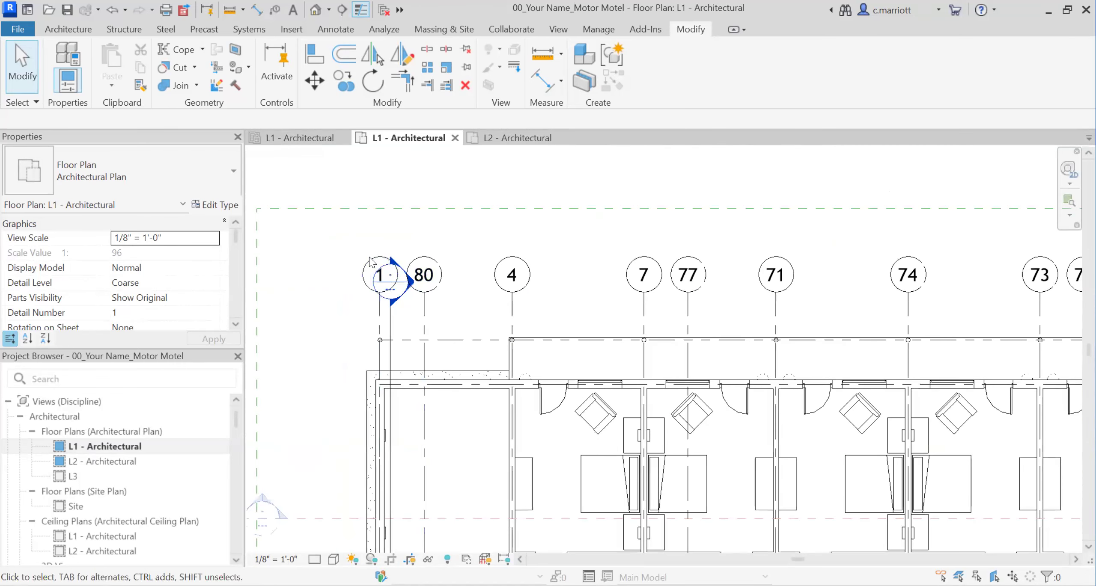
pyautogui.doubleClick(426, 276)
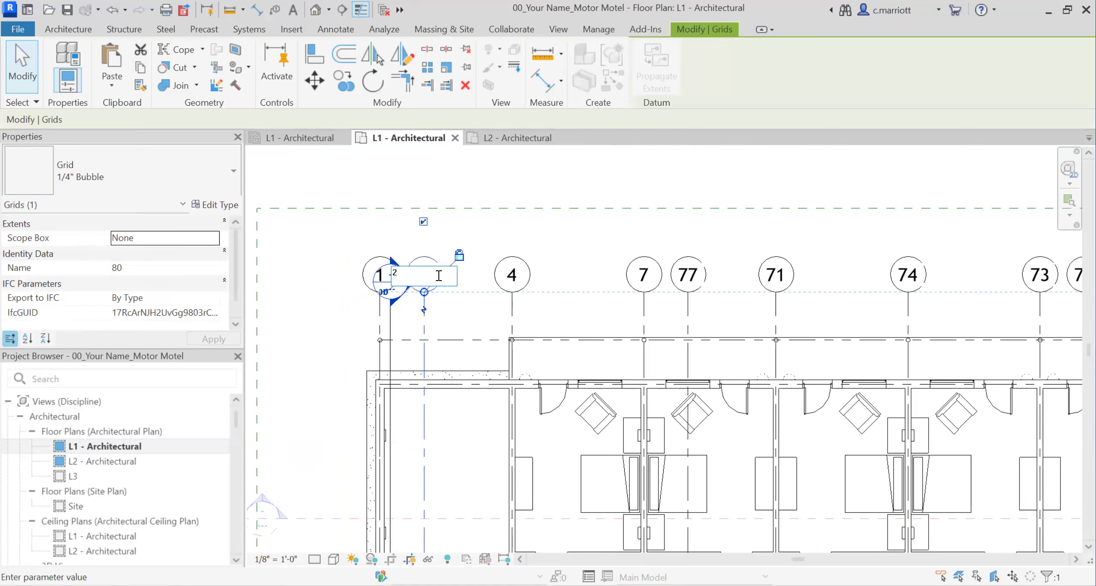
pyautogui.write('2')
pyautogui.press('Return')
pyautogui.press('Escape')
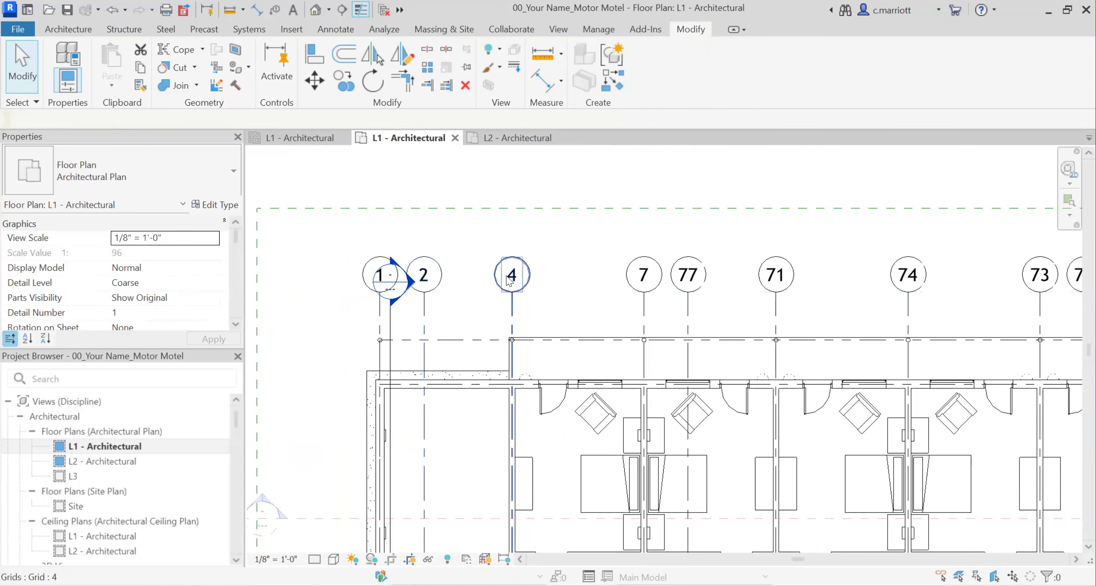
# - Renumber the three vertical grids following grid 2, currently 4, 7 and 77, as 3, 4 and 5
pyautogui.doubleClick(510, 278)
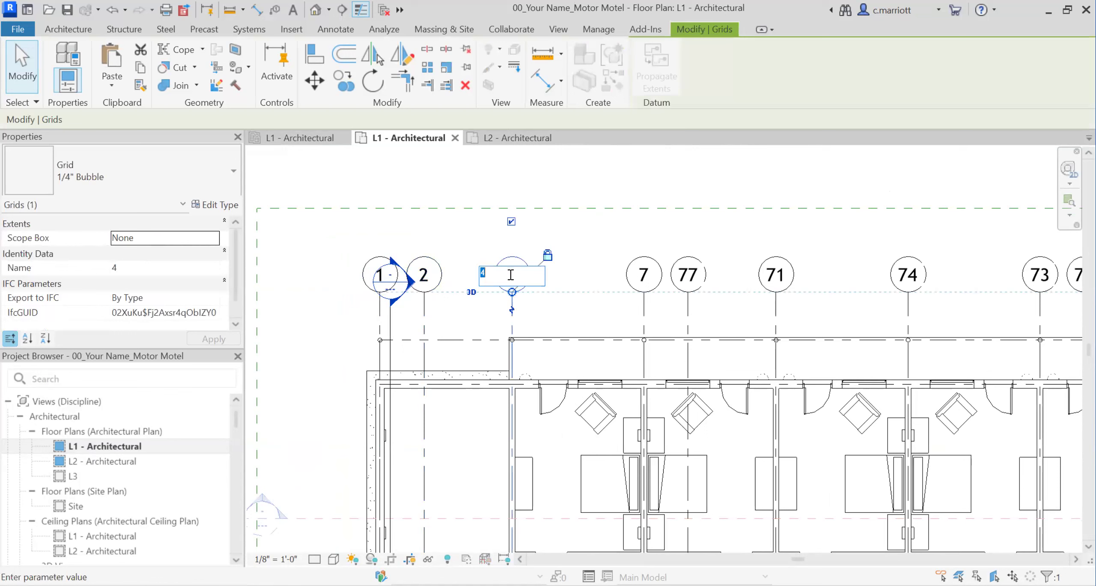
pyautogui.press('Return')
pyautogui.press('Escape')
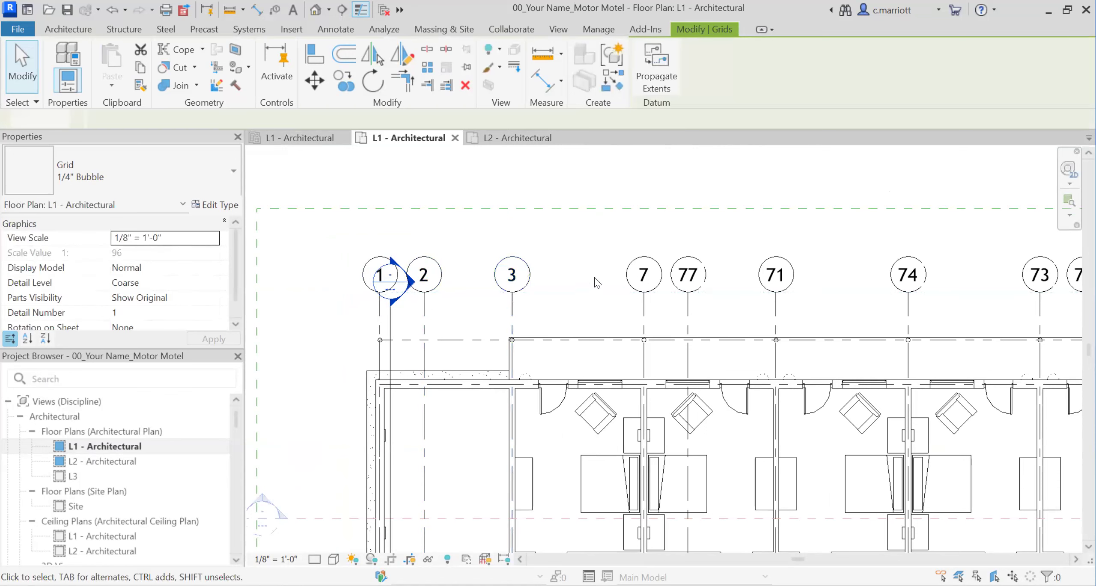
pyautogui.doubleClick(646, 275)
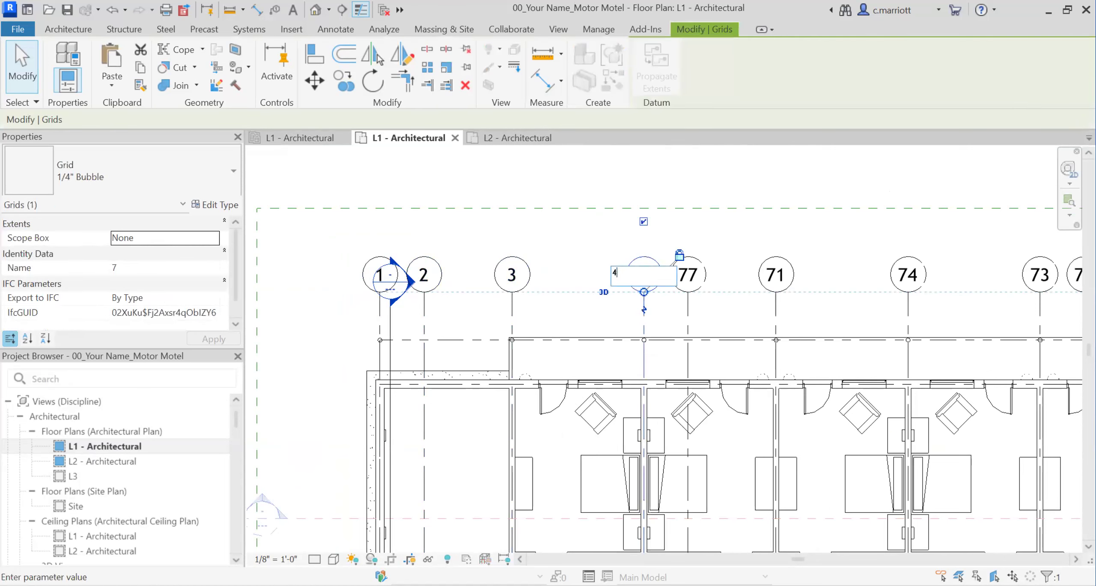
pyautogui.write('4')
pyautogui.press('Return')
pyautogui.doubleClick(689, 274)
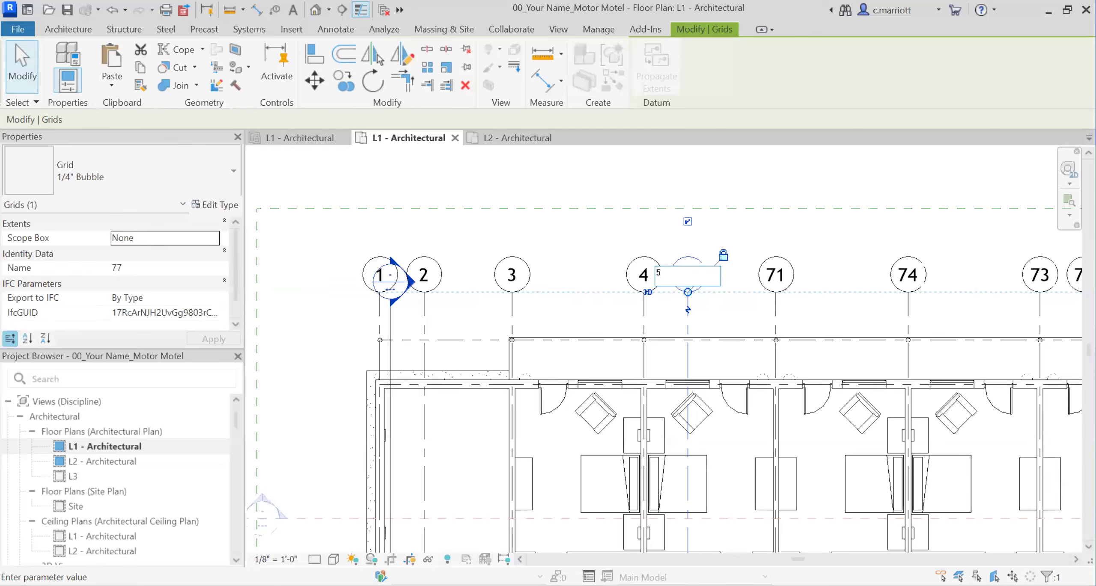
pyautogui.press('Return')
# - Rename vertical grid 71, the next one east of grid 5, as 16
pyautogui.moveTo(746, 288); pyautogui.dragTo(482, 318, button='middle')
pyautogui.press('Escape')
pyautogui.scroll(2, 535, 311)
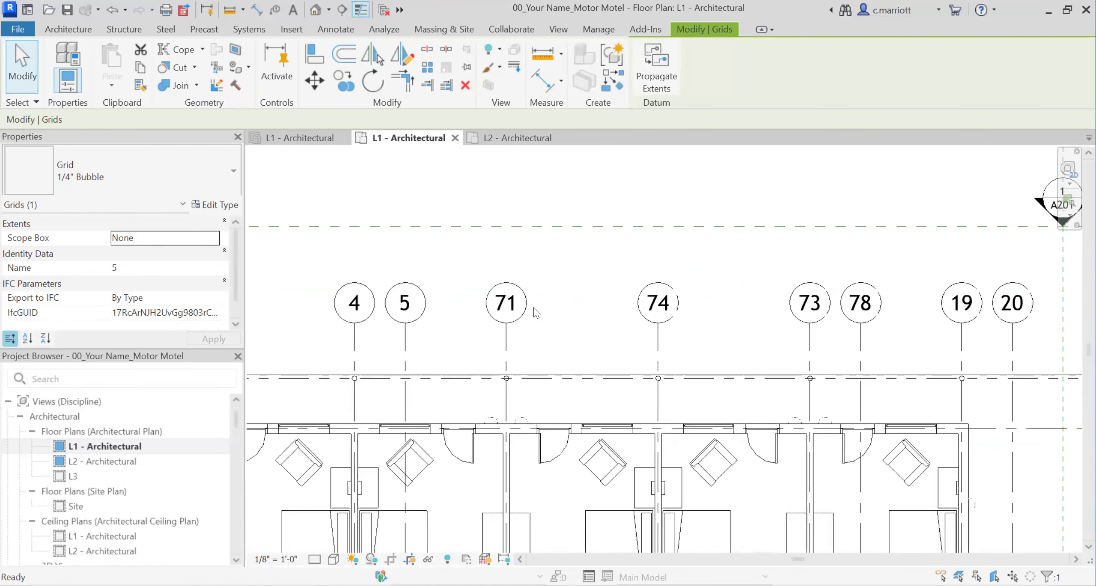
pyautogui.doubleClick(504, 313)
pyautogui.write('16')
pyautogui.press('Return')
pyautogui.scroll(-2, 579, 282)
pyautogui.press('Escape')
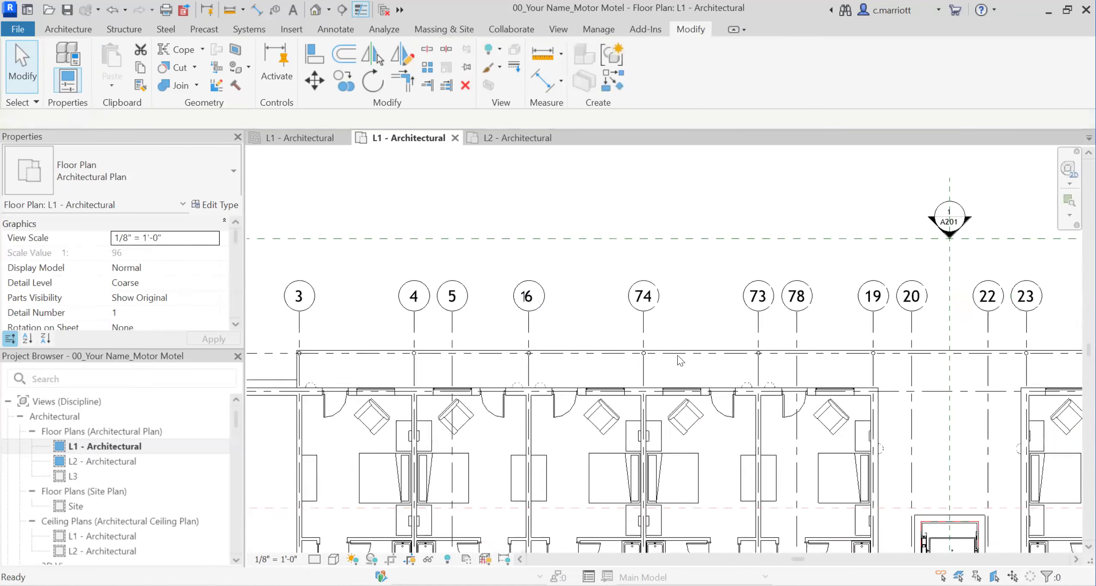
# - Rename horizontal grid 70, along the north wall of the guest rooms, as A
pyautogui.scroll(-4, 679, 361)
pyautogui.moveTo(707, 421); pyautogui.dragTo(422, 360, button='middle')
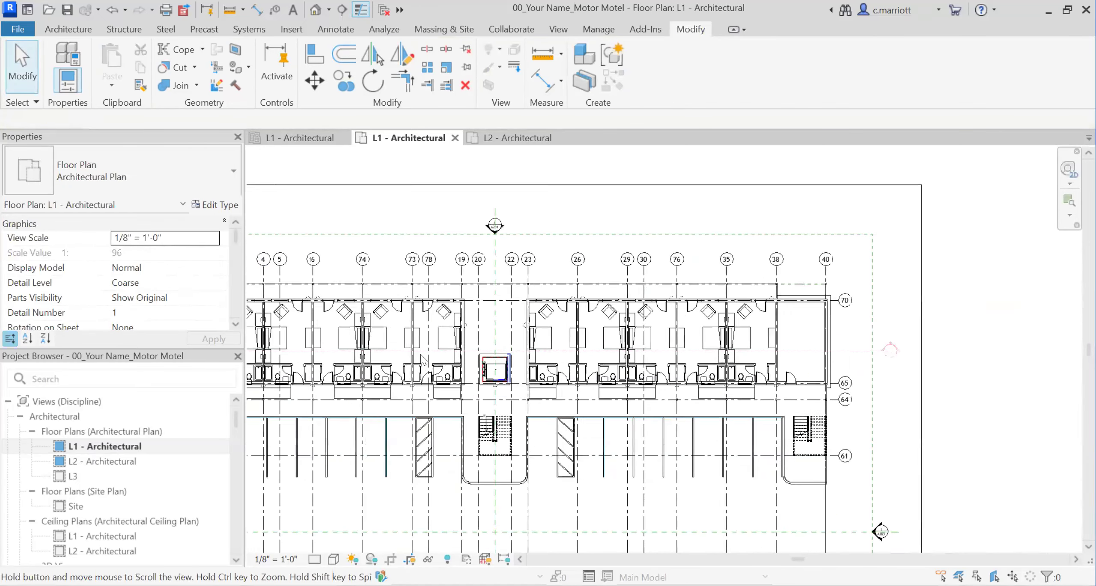
pyautogui.scroll(4, 846, 302)
pyautogui.scroll(1, 768, 303)
pyautogui.scroll(-5, 520, 294)
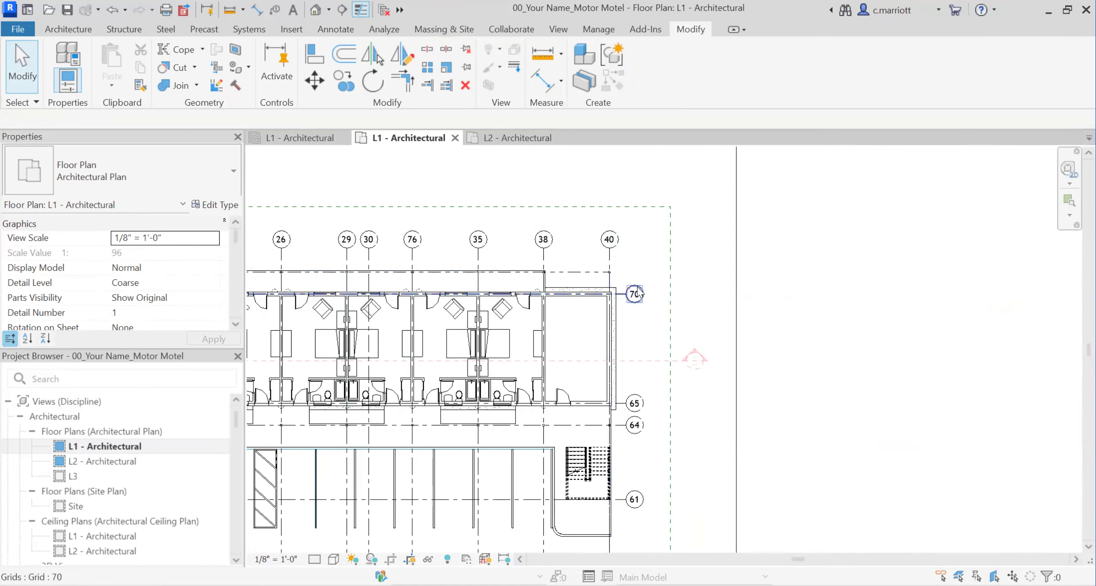
pyautogui.scroll(1, 638, 294)
pyautogui.scroll(2, 632, 300)
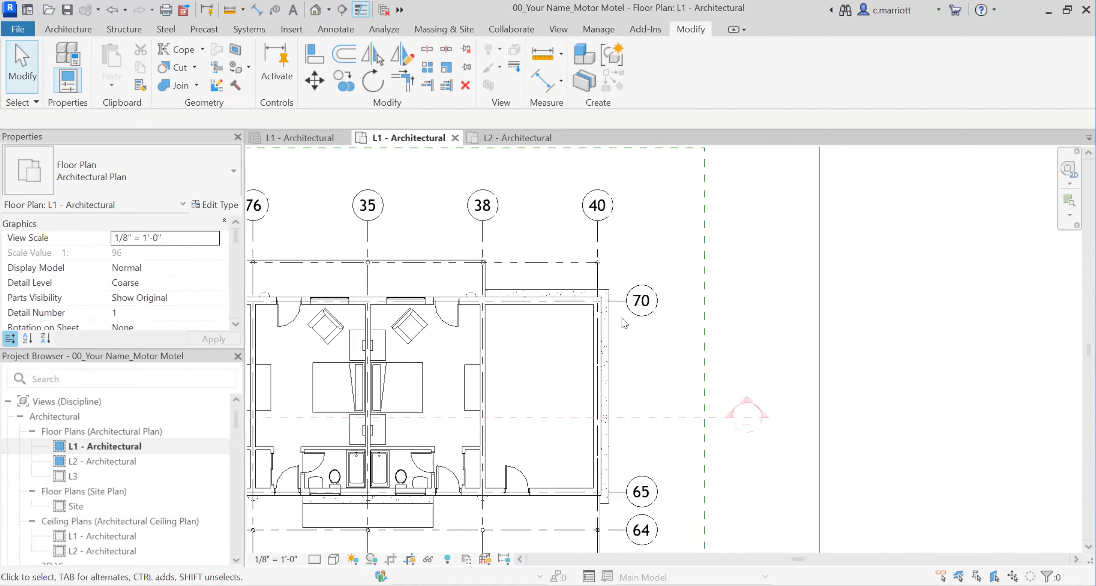
pyautogui.scroll(2, 629, 312)
pyautogui.doubleClick(641, 299)
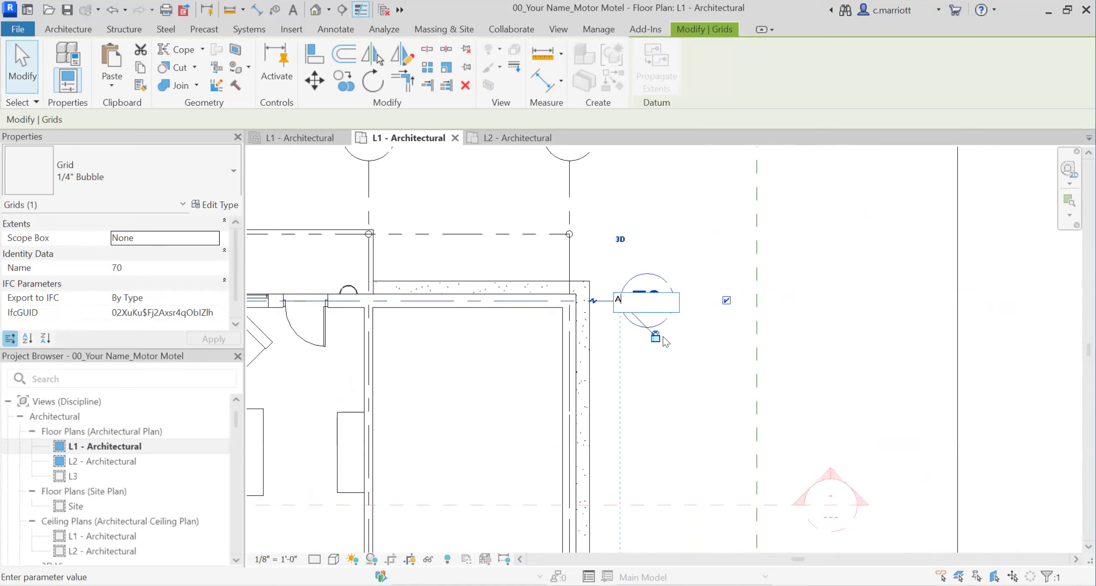
pyautogui.click(697, 390)
pyautogui.click(670, 380)
# - Rename horizontal grid 65, along the south wall of the guest rooms, as B
pyautogui.scroll(-2, 671, 380)
pyautogui.moveTo(663, 388); pyautogui.dragTo(660, 319, button='middle')
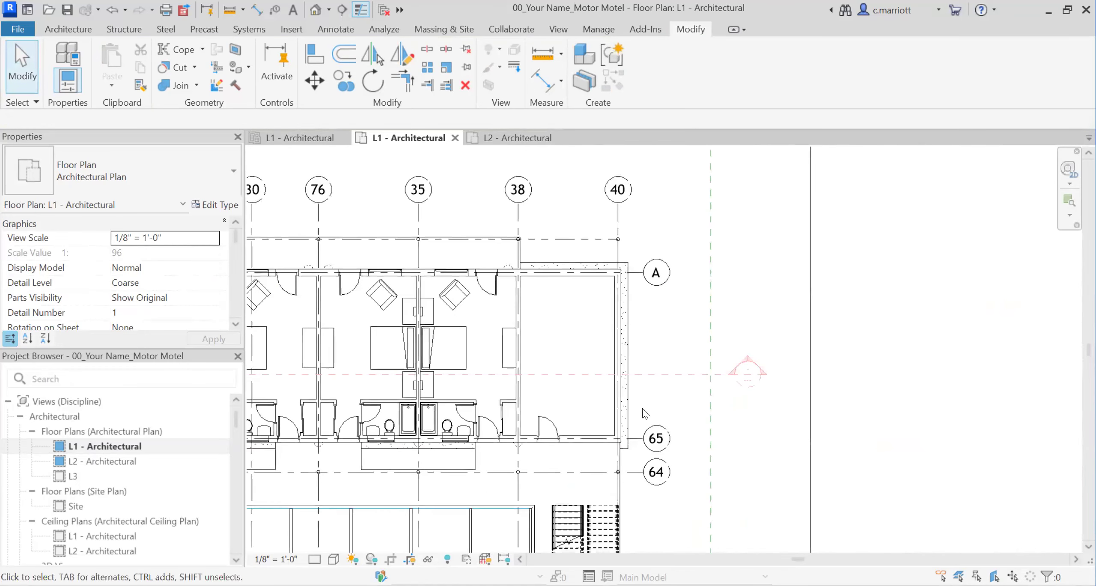
pyautogui.scroll(1, 645, 414)
pyautogui.doubleClick(657, 447)
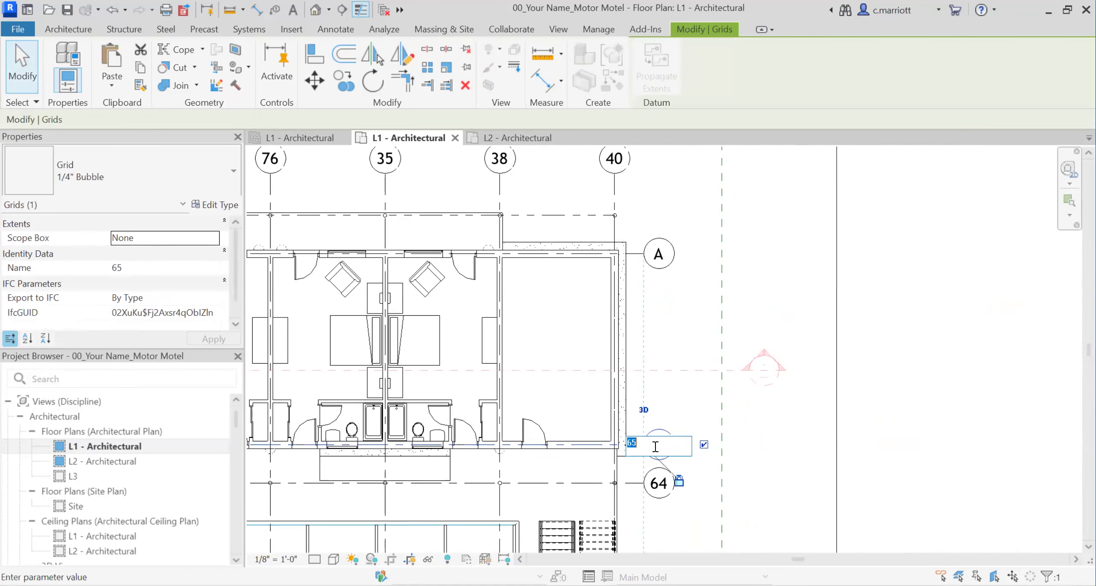
pyautogui.click(756, 427)
# - Rename horizontal grid 64, just south of grid B, as C
pyautogui.scroll(-1, 662, 473)
pyautogui.moveTo(661, 472); pyautogui.dragTo(649, 392, button='middle')
pyautogui.click(640, 439)
pyautogui.scroll(1, 638, 432)
pyautogui.doubleClick(649, 410)
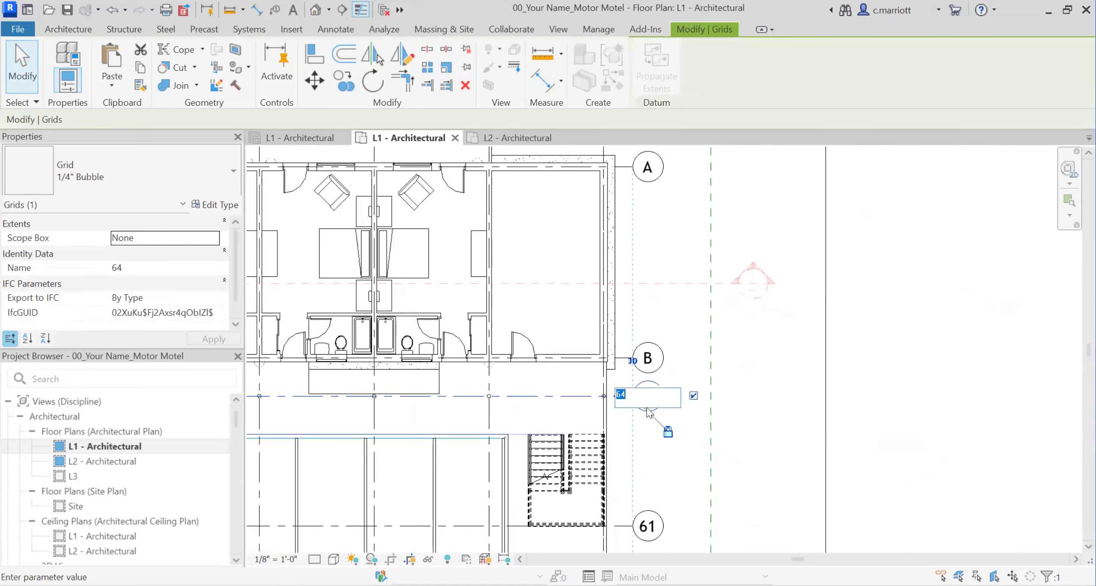
pyautogui.write('C')
pyautogui.click(771, 470)
pyautogui.click(770, 470)
# - Rename horizontal grid 61, at the edge of the stair landing, as D
pyautogui.scroll(-1, 676, 480)
pyautogui.moveTo(647, 417); pyautogui.dragTo(616, 335, button='middle')
pyautogui.scroll(3, 627, 428)
pyautogui.click(629, 414)
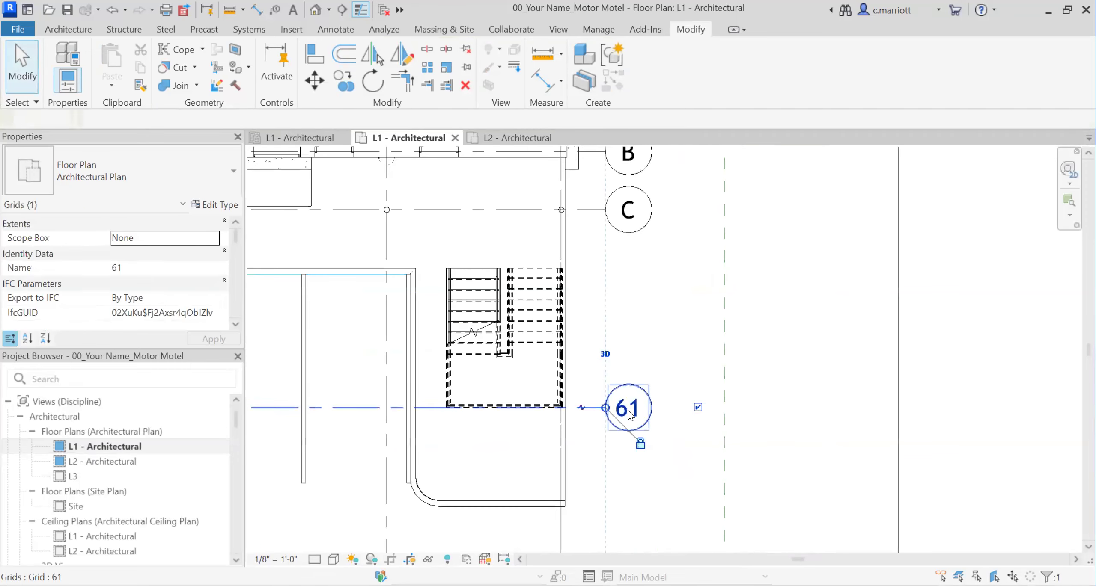
pyautogui.click(628, 413)
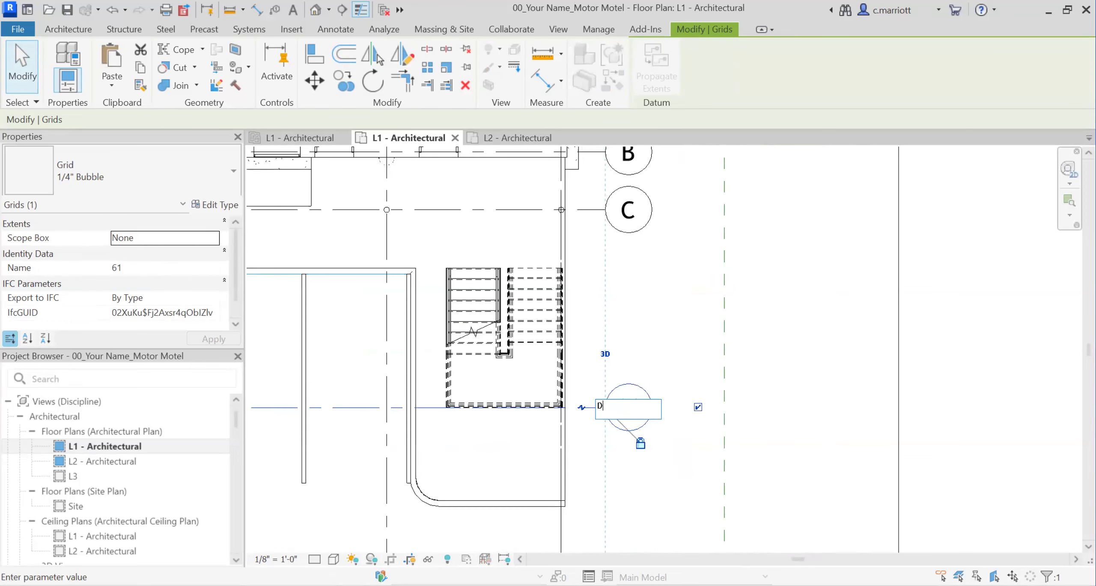
pyautogui.write('D')
pyautogui.press('Escape')
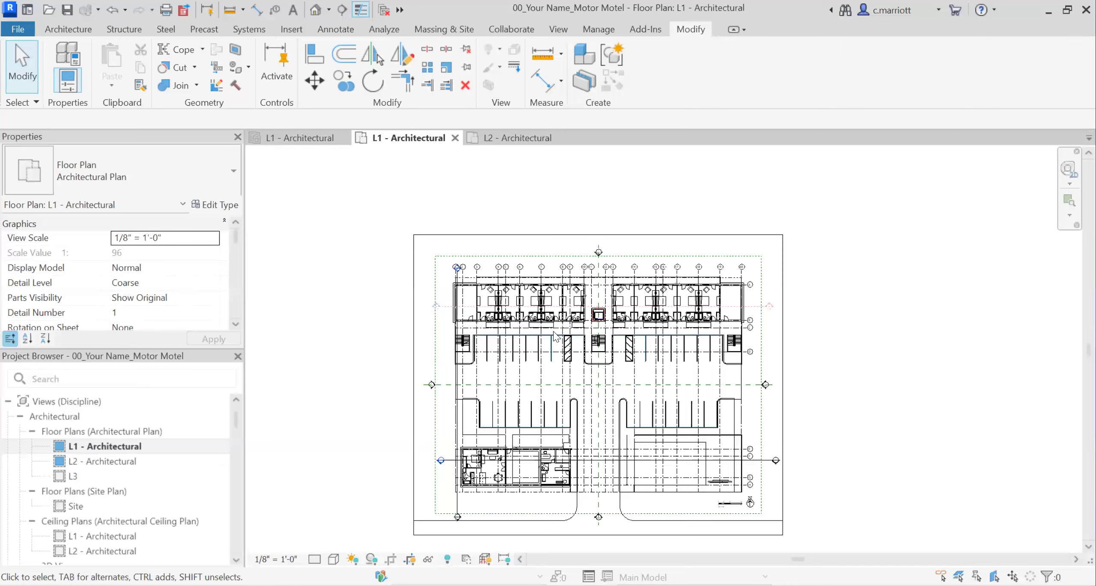
# - Review the numbered vertical grids and lettered horizontal grids across the whole L1 plan for consecutive order
pyautogui.scroll(3, 665, 360)
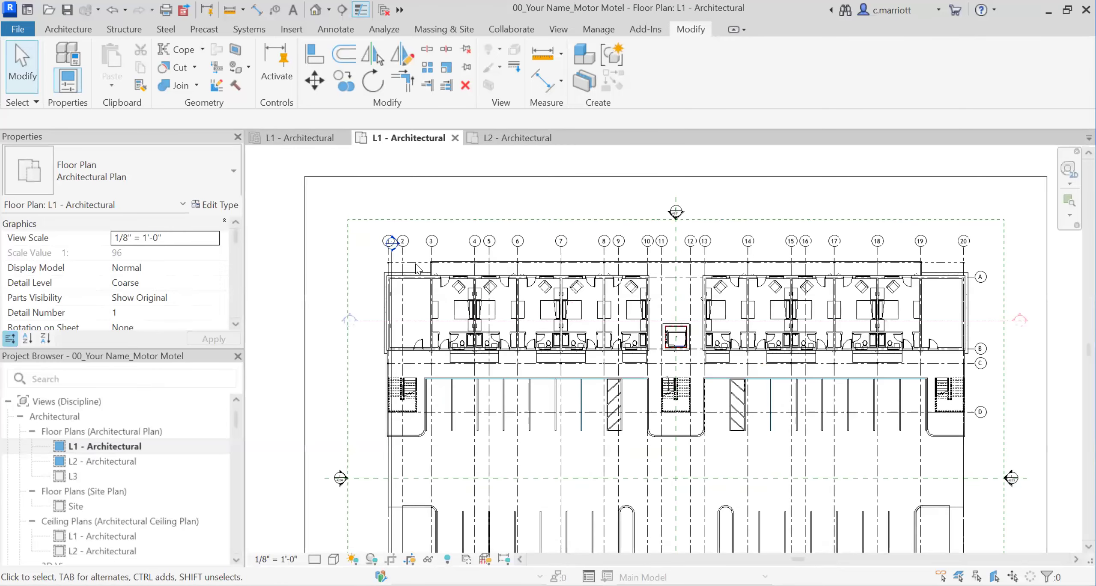
pyautogui.scroll(3, 416, 268)
pyautogui.scroll(-4, 797, 374)
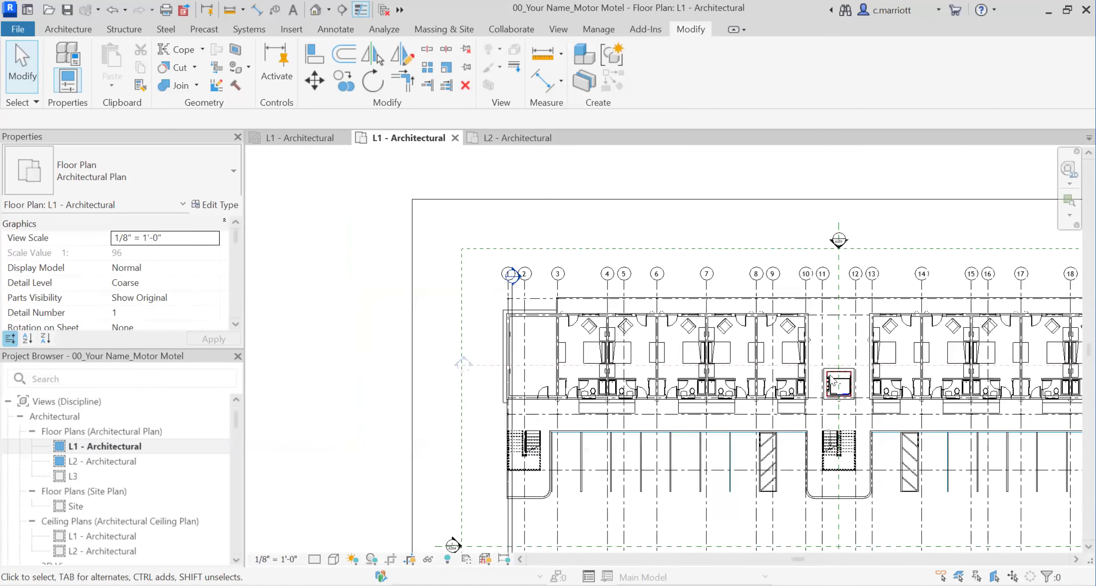
pyautogui.moveTo(869, 399); pyautogui.dragTo(428, 325, button='middle')
pyautogui.moveTo(624, 286); pyautogui.dragTo(822, 228, button='middle')
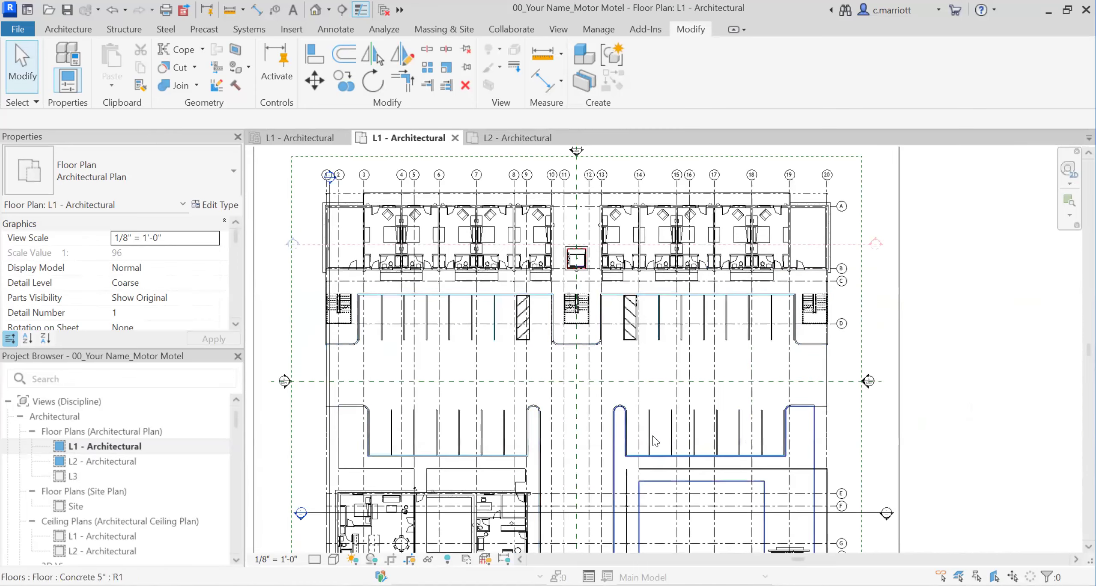
pyautogui.scroll(-2, 713, 396)
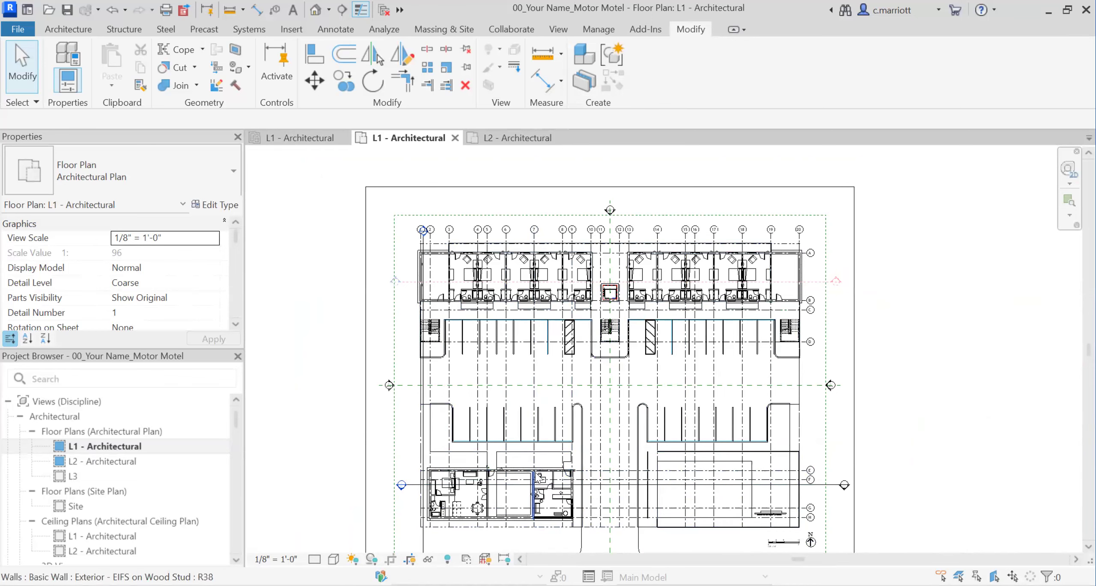
pyautogui.scroll(1, 536, 474)
pyautogui.scroll(-2, 536, 471)
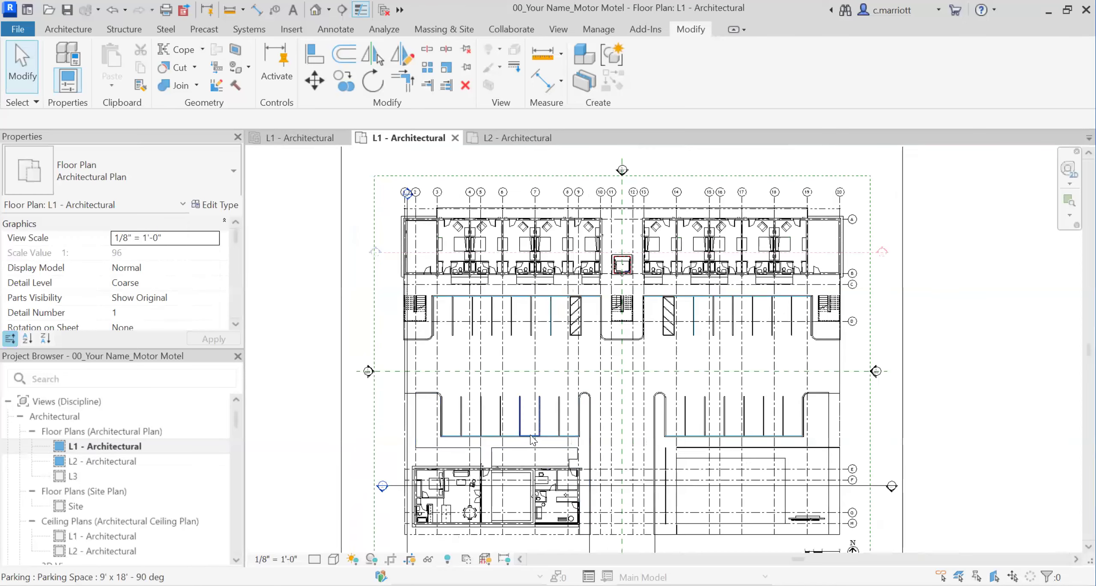
pyautogui.moveTo(596, 457); pyautogui.dragTo(577, 436, button='middle')
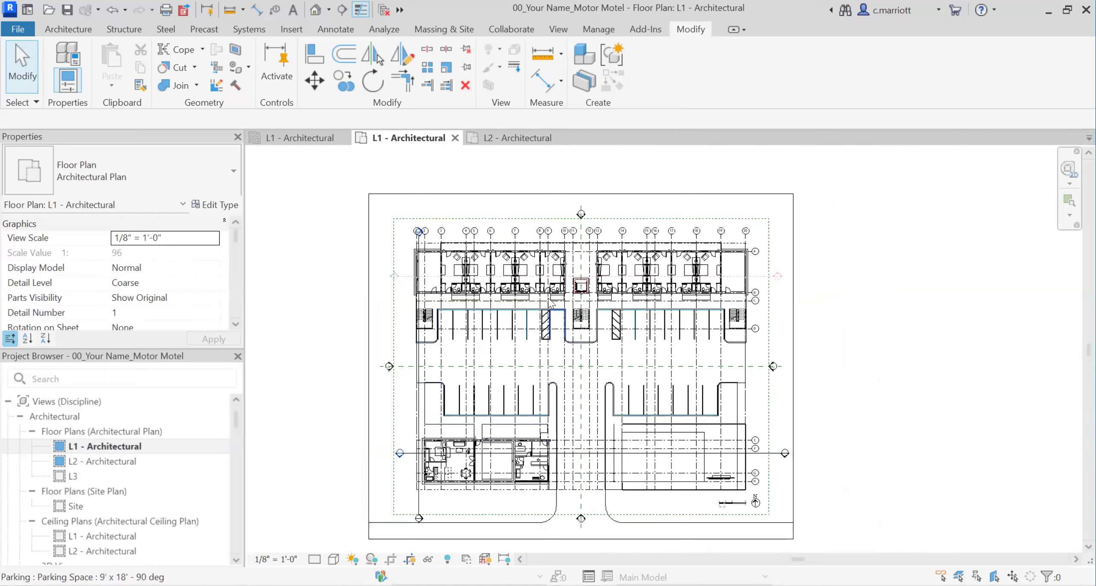
pyautogui.scroll(1, 554, 309)
pyautogui.scroll(2, 542, 250)
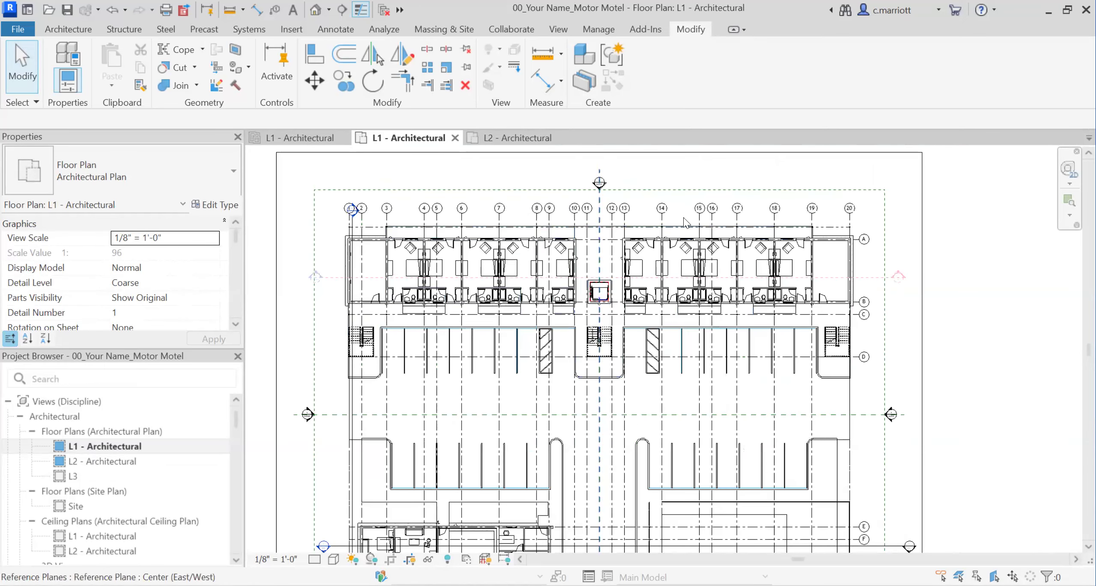